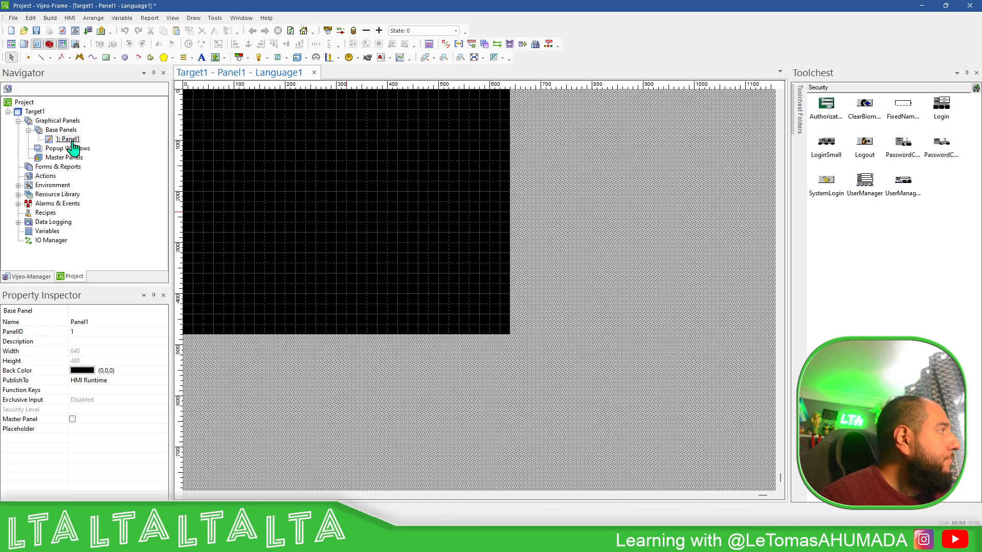
right_click(71, 131)
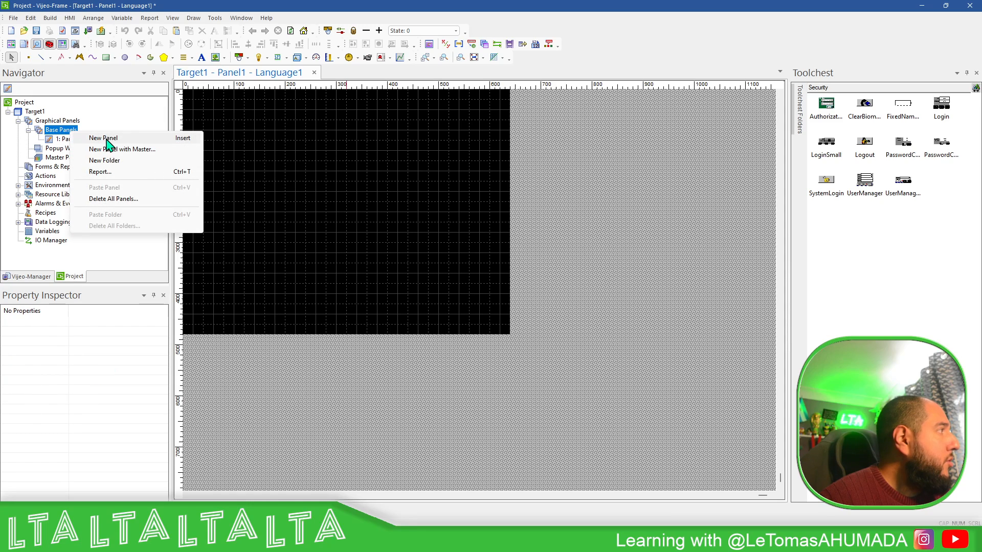
click(337, 137)
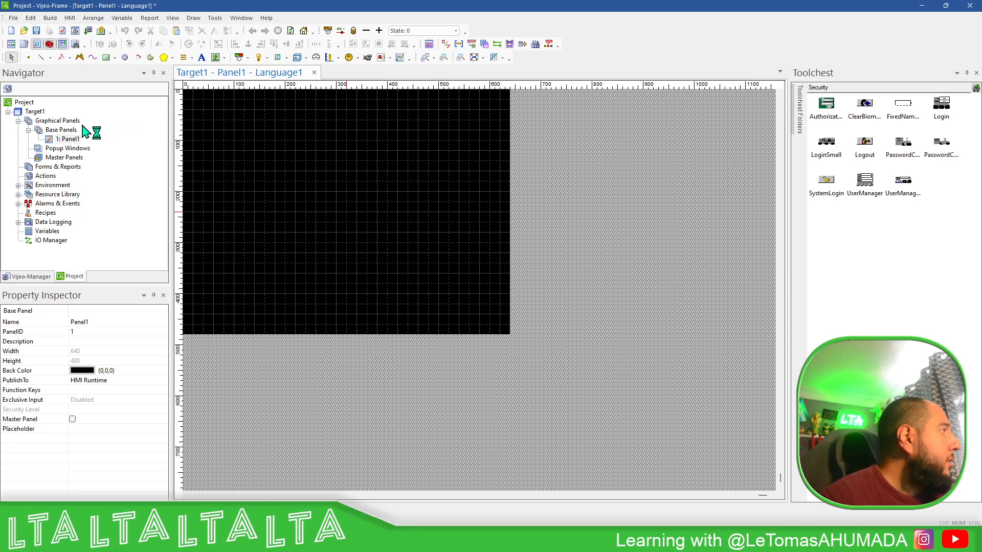
right_click(60, 132)
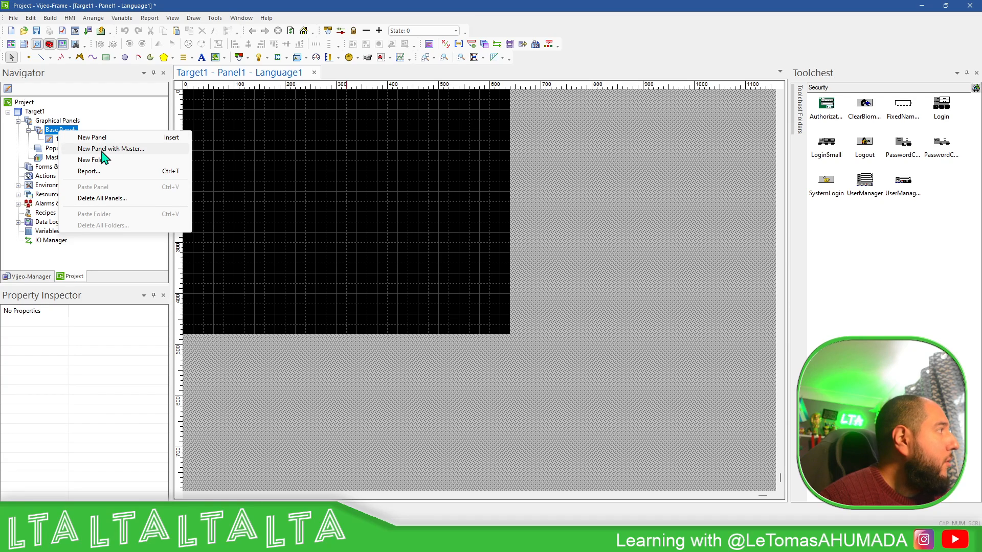
click(135, 150)
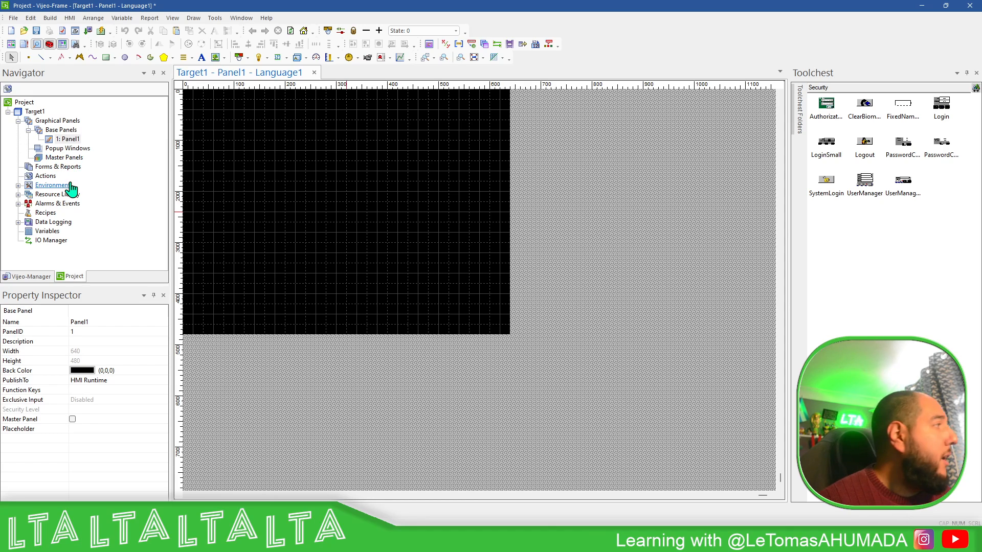
Create a new master panel and name it MyMaster.
right_click(70, 162)
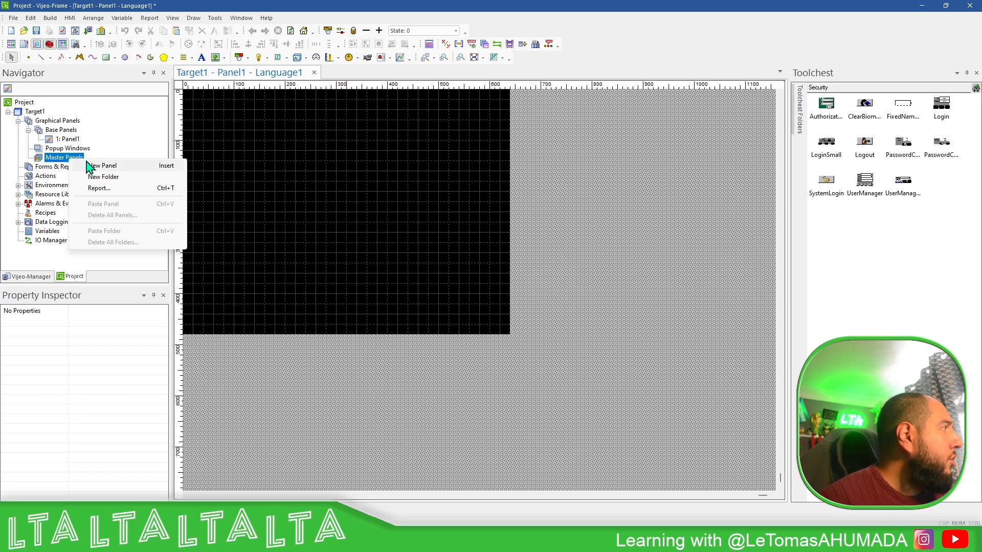
click(102, 167)
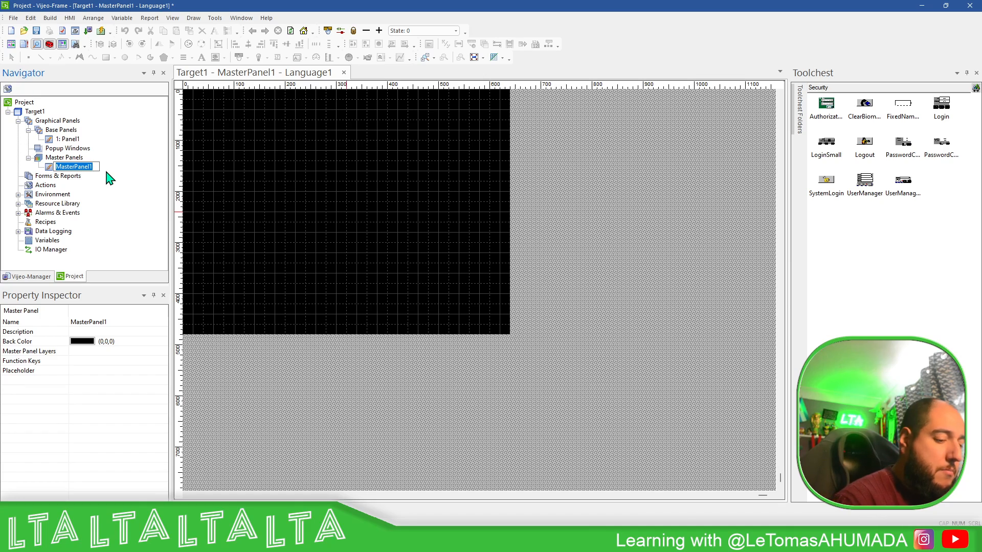
text(MyMa)
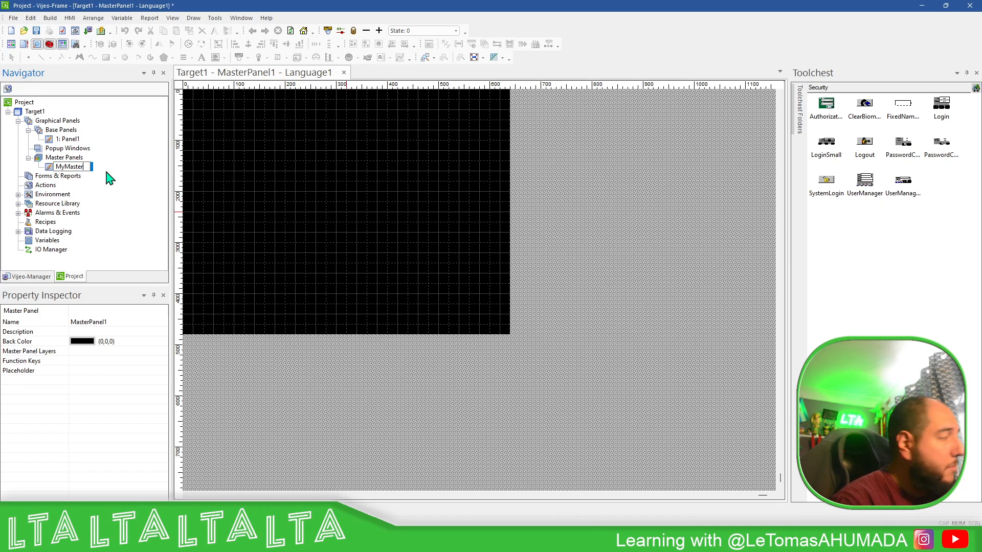
text(ster)
key(Return)
click(305, 155)
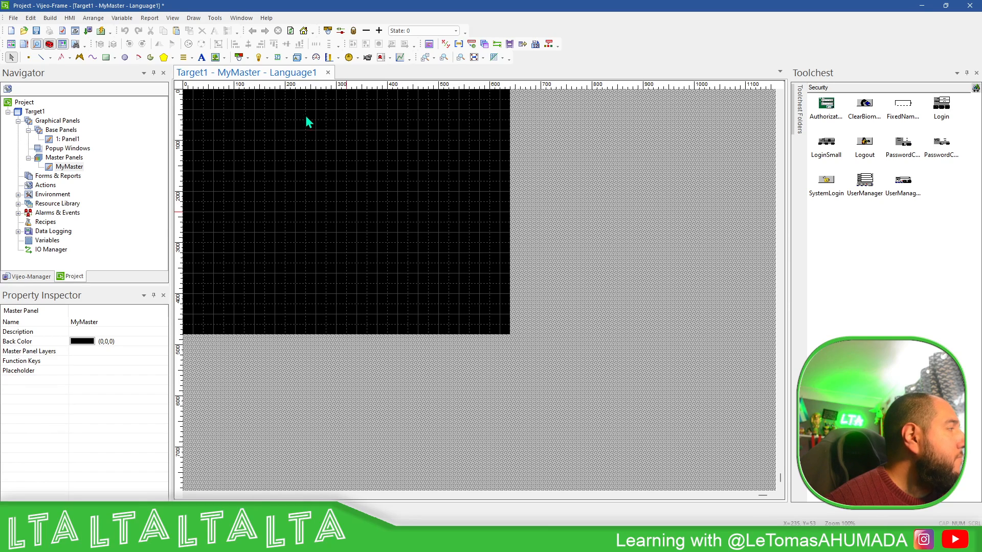
Draw a switch about 100 by 60 in the lower-left corner of the MyMaster panel and choose style 00003.
click(238, 57)
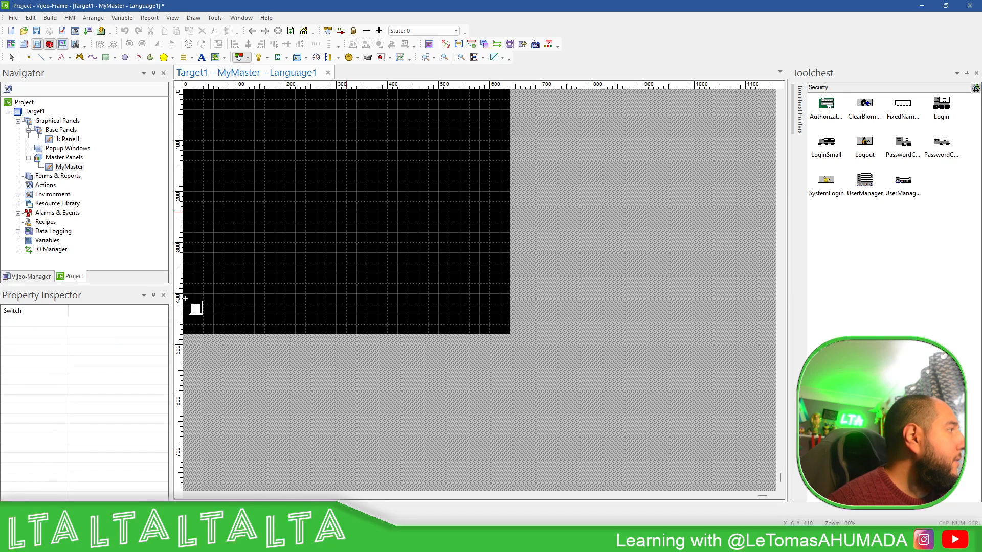
drag(184, 304, 245, 336)
click(588, 165)
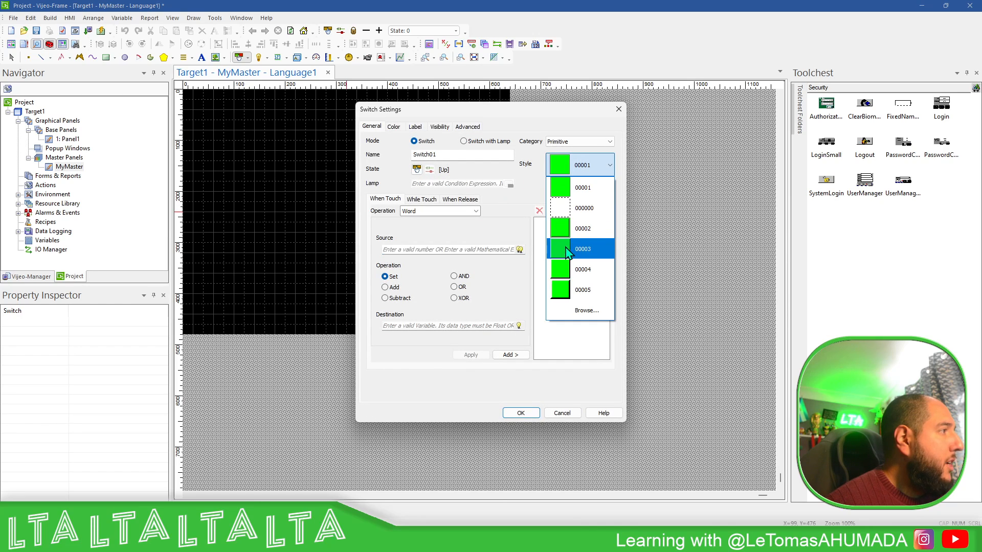
click(580, 249)
click(476, 211)
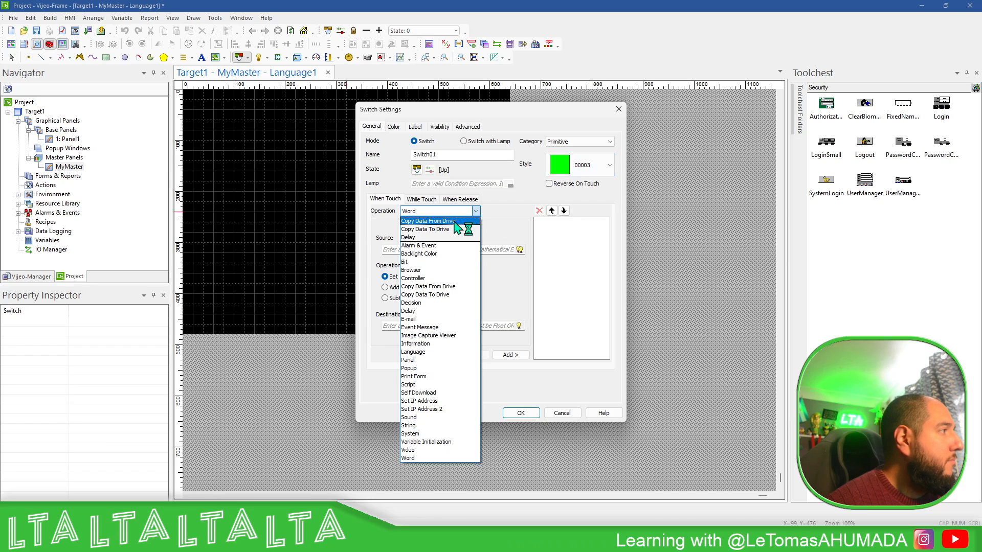
click(449, 248)
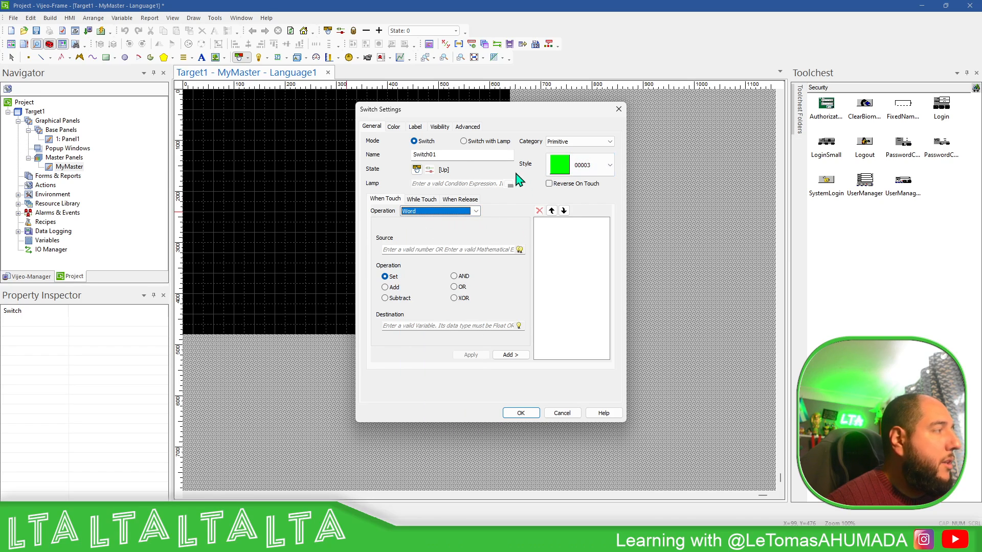
Give the switch a static label reading "Navigation" with "01" on a second line.
click(396, 128)
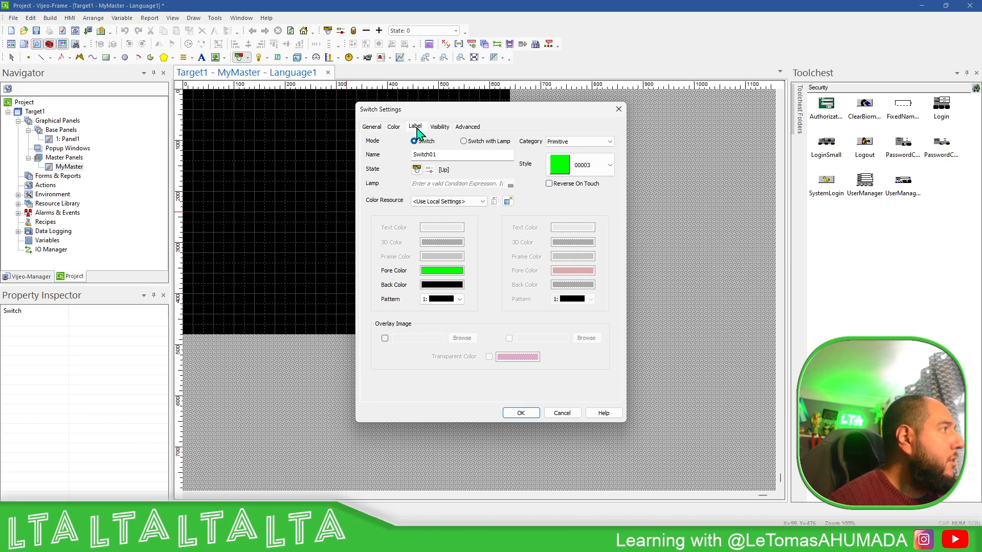
click(415, 126)
click(439, 143)
click(419, 151)
click(429, 239)
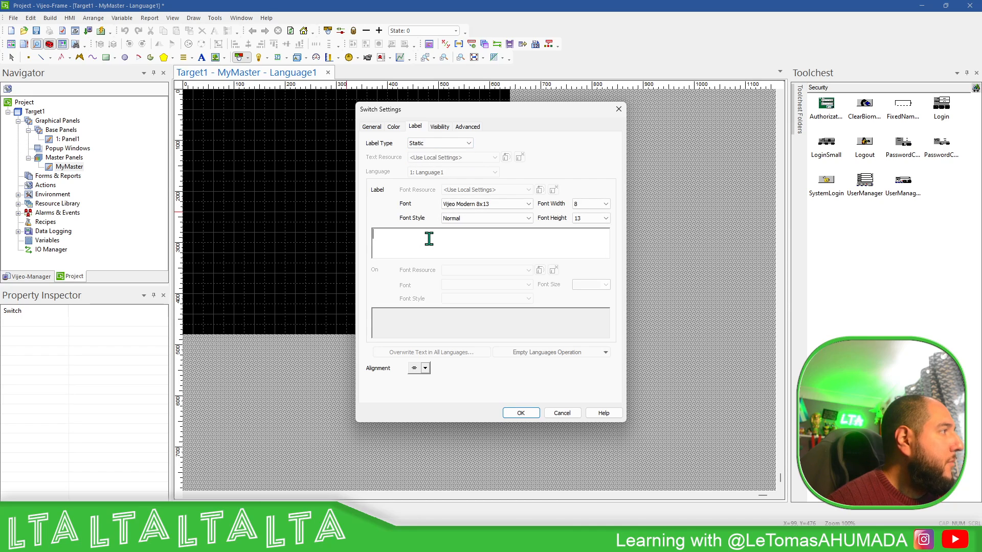
text(Naviga)
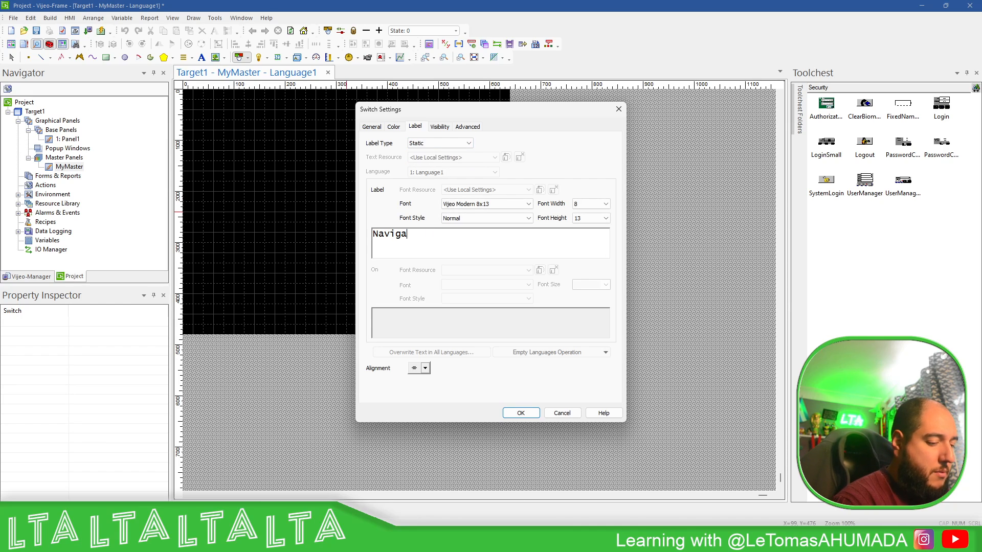
text(tion)
key(Return)
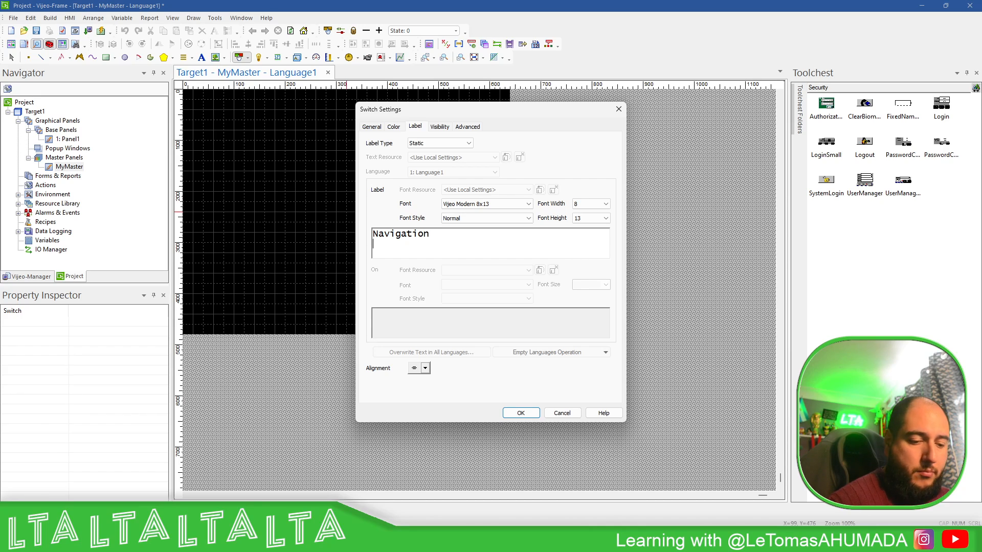
text(01)
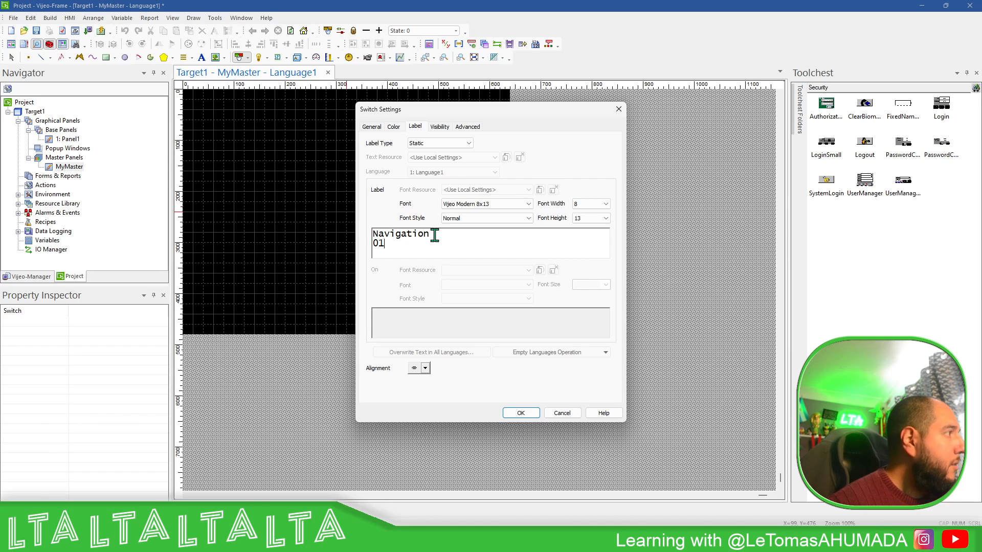
Set the switch's fore color to blue, keep the text color white and apply the switch settings.
click(393, 127)
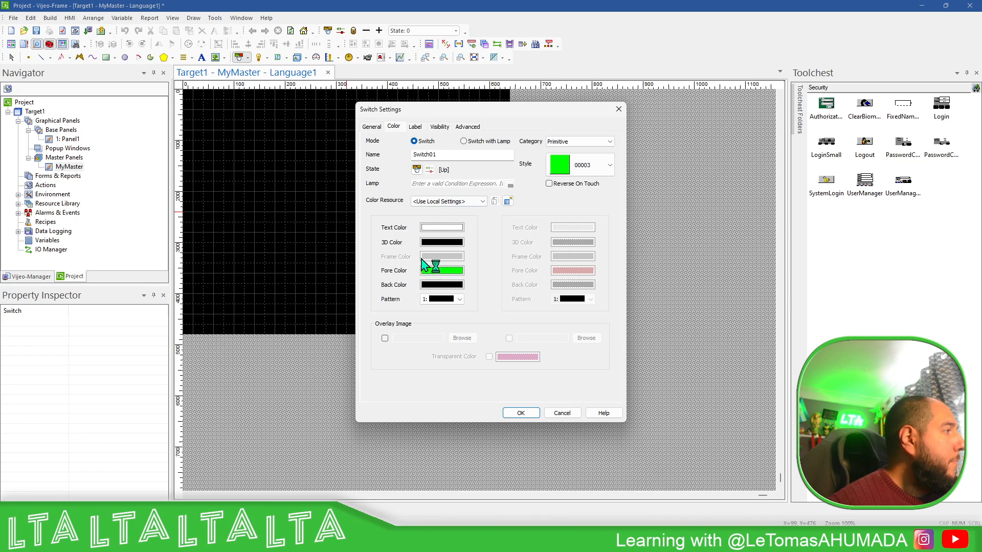
click(444, 271)
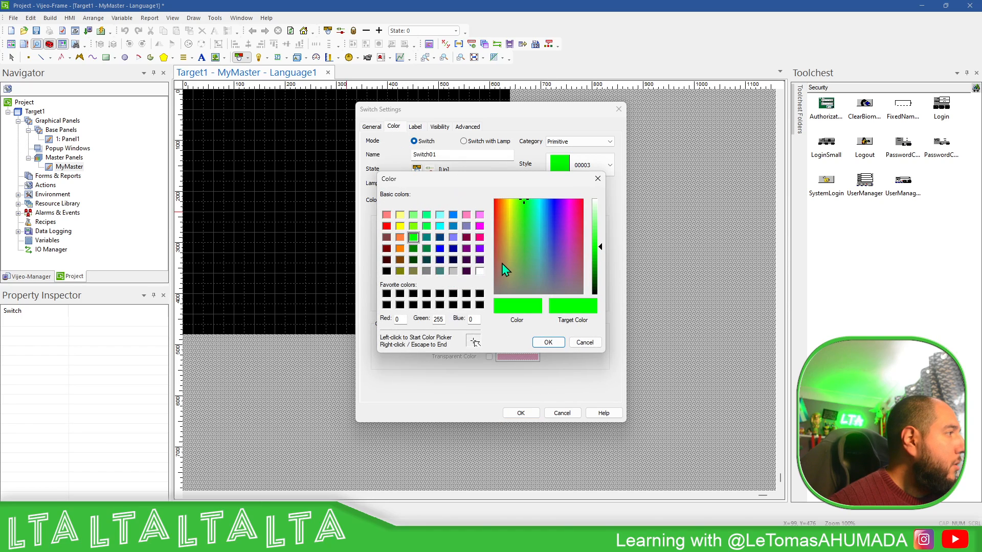
click(453, 216)
click(538, 342)
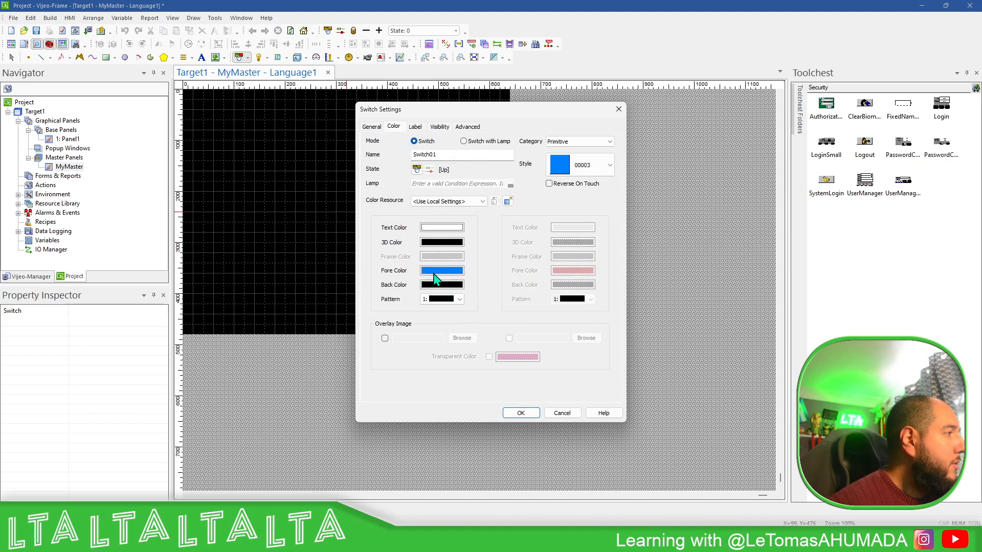
click(450, 229)
click(540, 342)
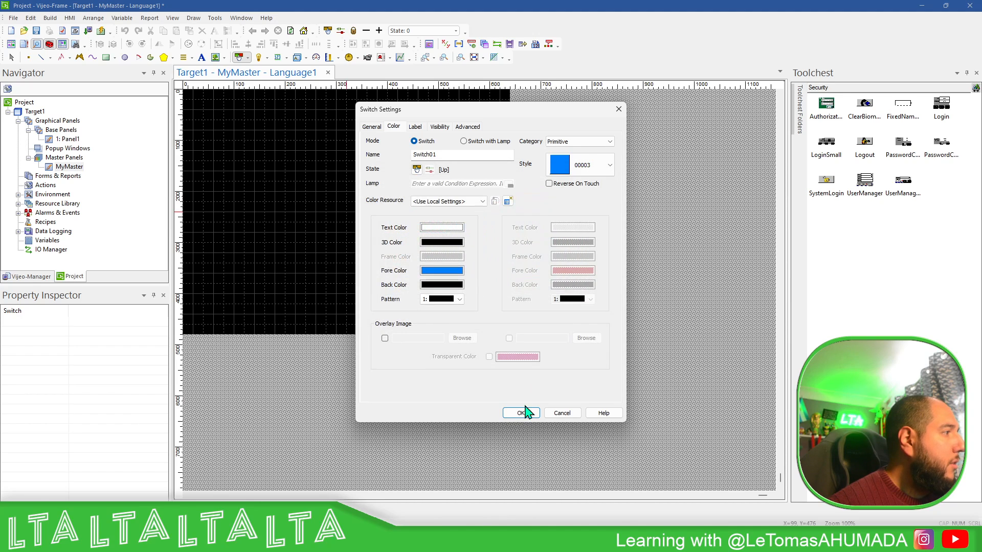
click(522, 411)
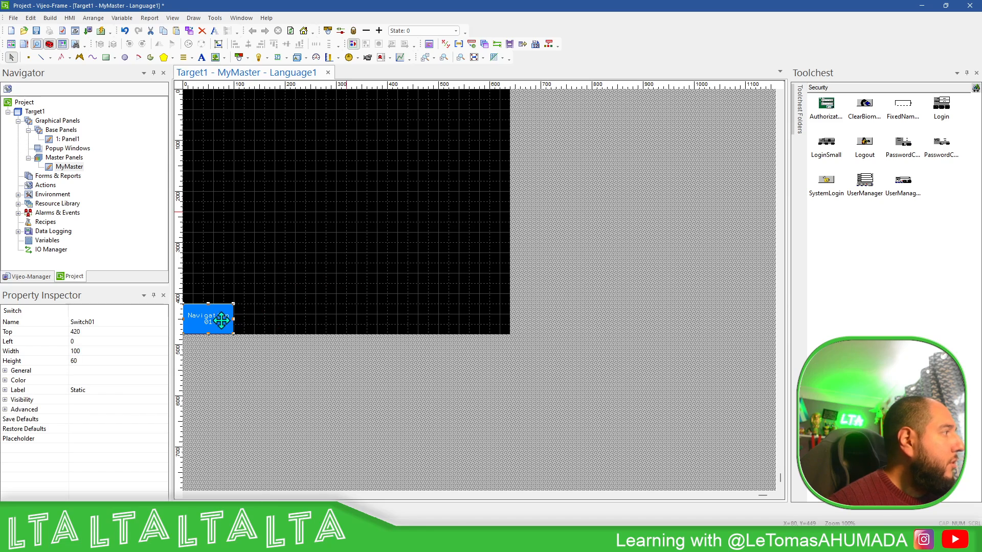
Copy the Navigation 01 switch five times, placing the copies edge to edge along the panel's lower edge from Left 100 to Left 500.
click(257, 302)
click(221, 317)
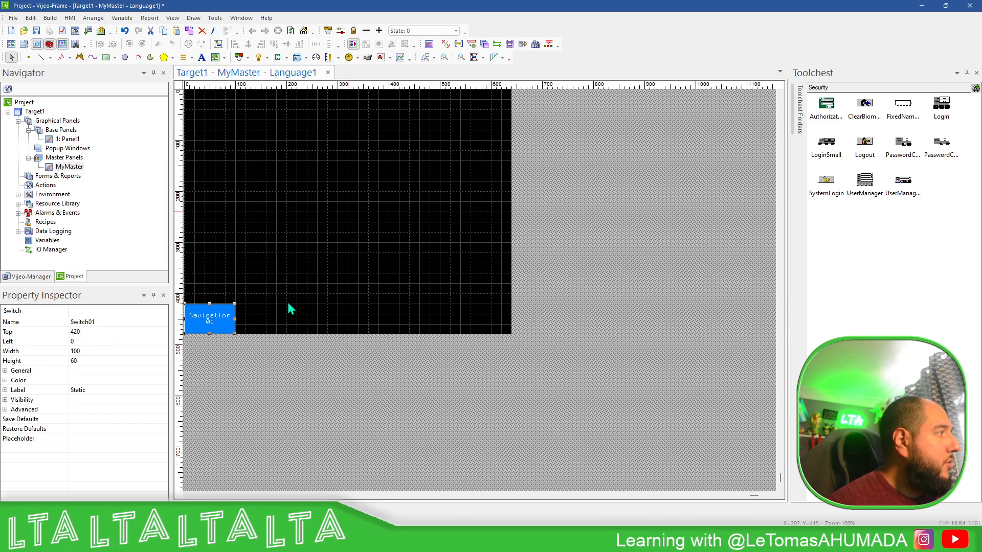
key(ctrl+v)
drag(214, 324, 269, 318)
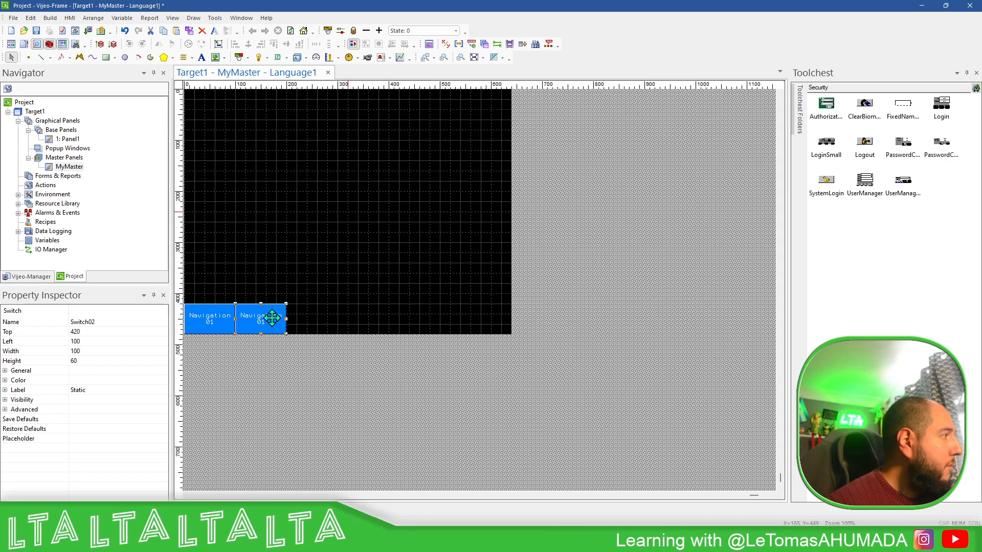
key(ctrl+v)
drag(207, 332, 353, 315)
key(ctrl+v)
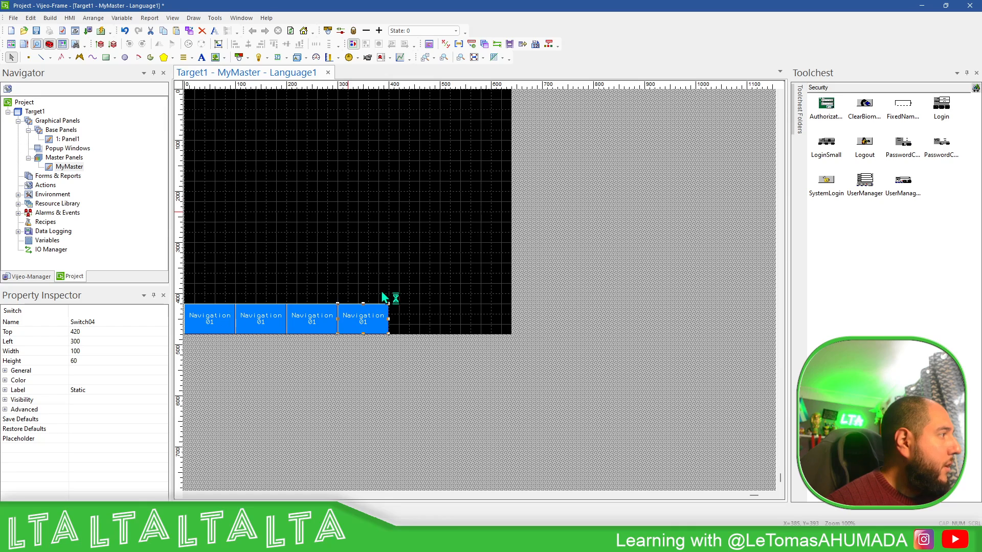
key(ctrl+v)
drag(220, 332, 415, 324)
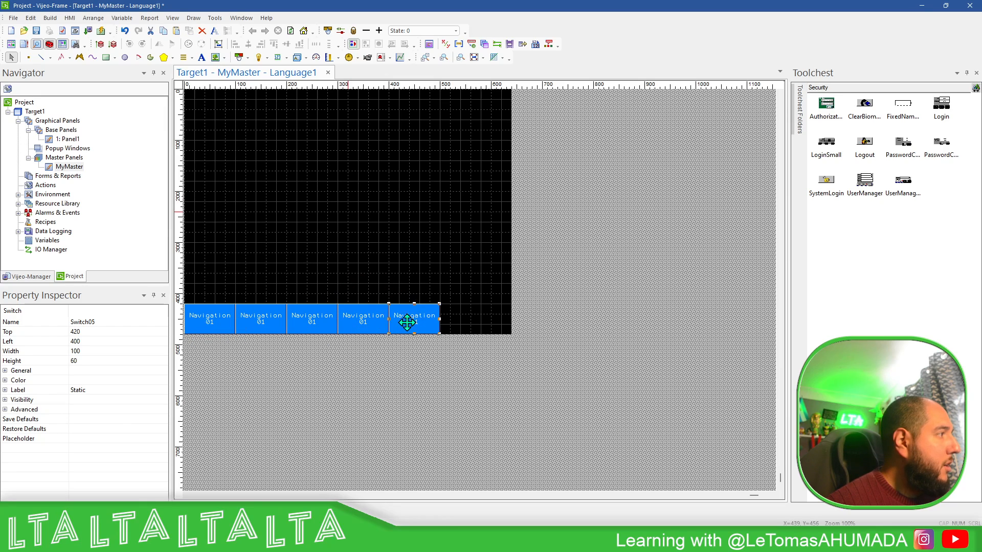
key(ctrl+v)
drag(215, 335, 459, 323)
click(443, 276)
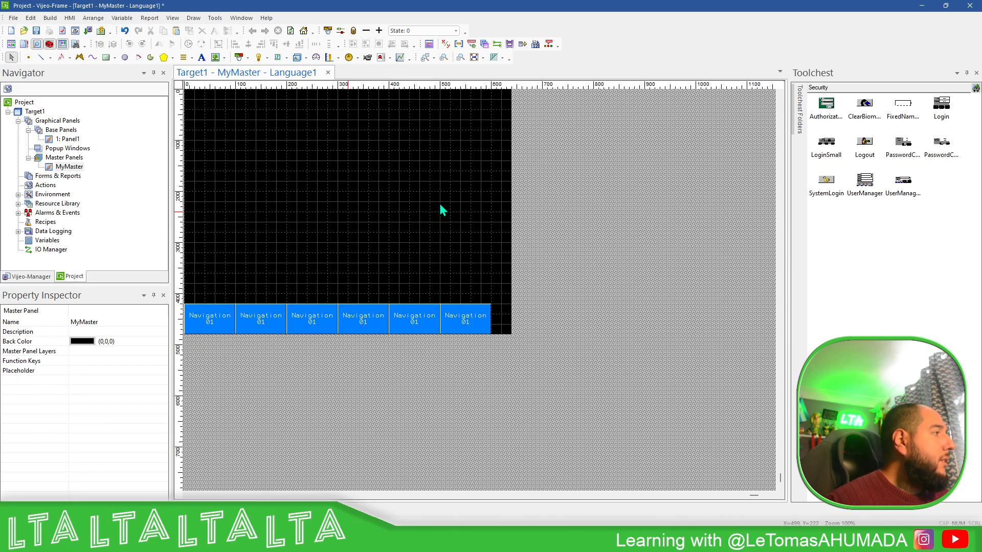
Draw a horizontal line across the full panel width at about Top 60, leaving its animation properties unset.
scroll(443, 210, up, 4)
scroll(447, 175, down, 3)
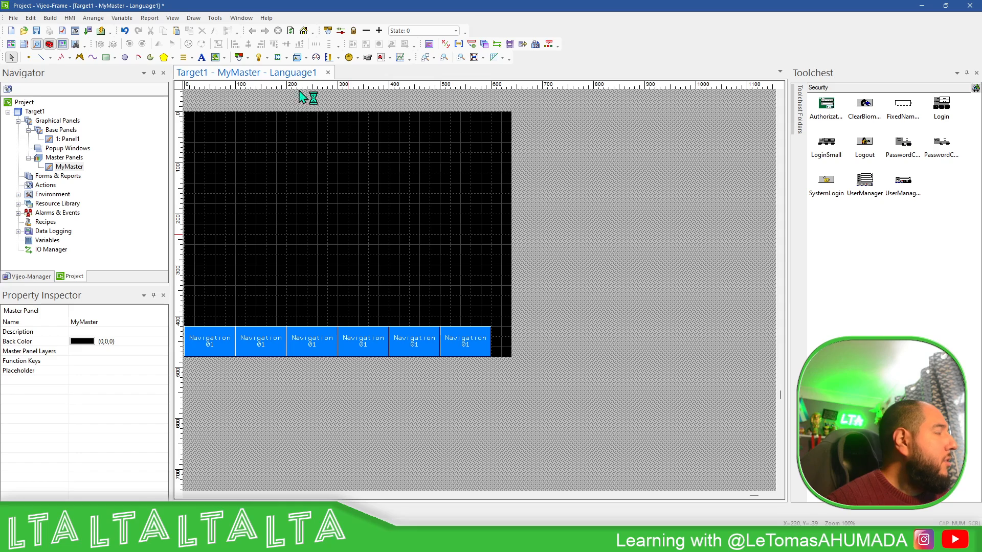
click(43, 58)
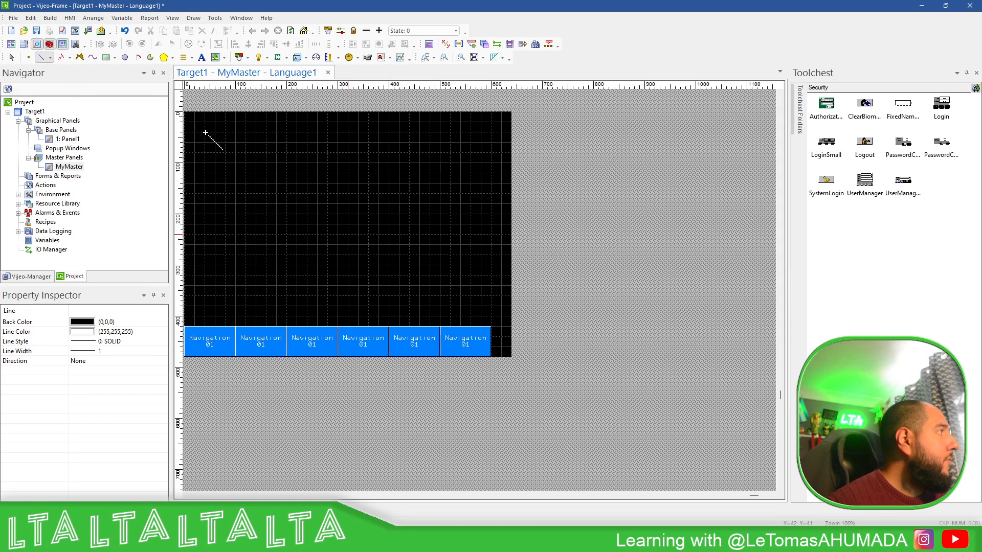
drag(303, 143, 510, 142)
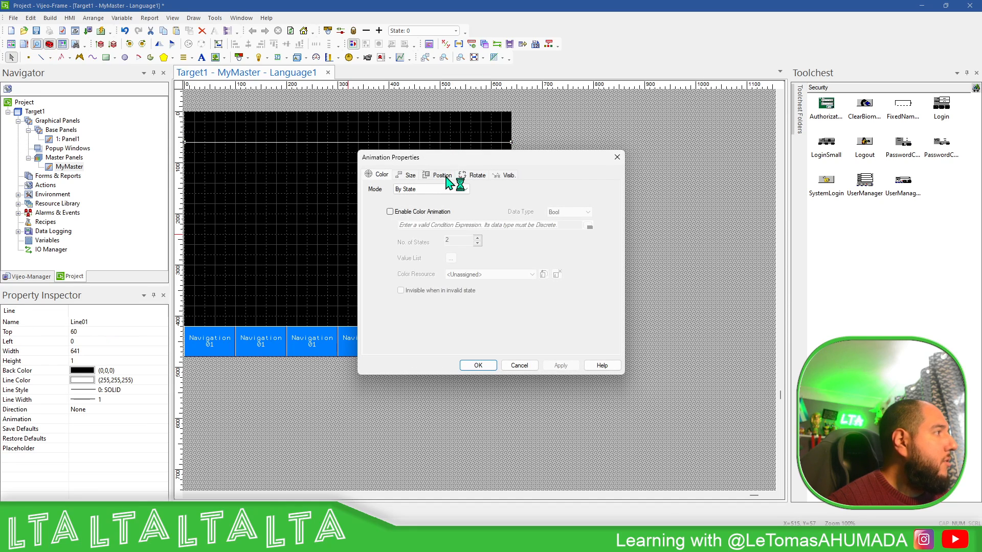
click(621, 155)
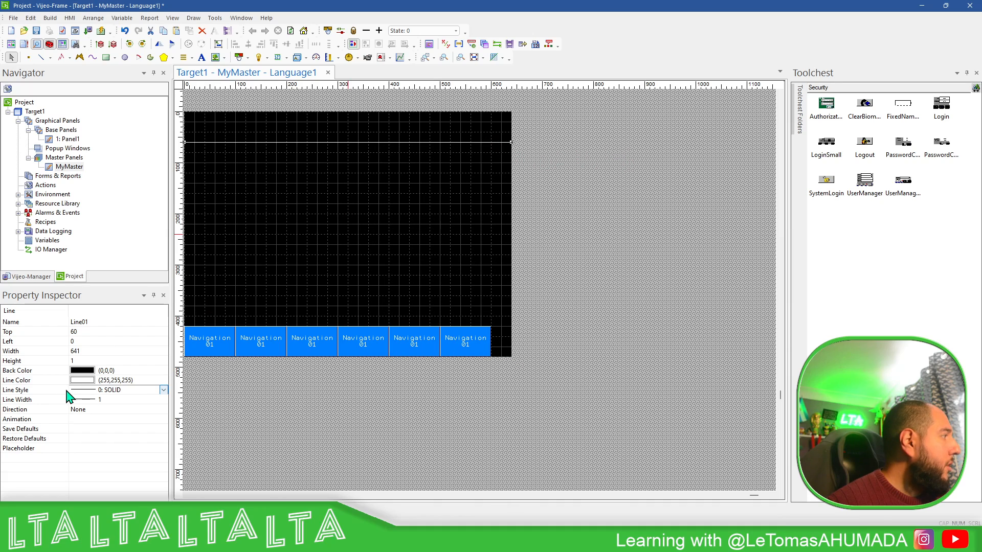
Set the horizontal line's height to 3.
click(99, 361)
text(3)
key(Return)
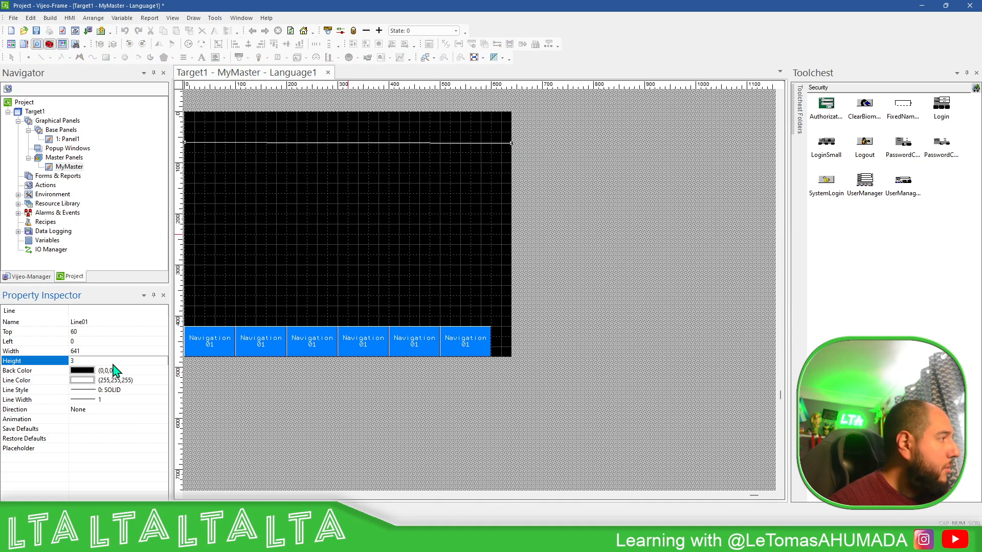
click(318, 233)
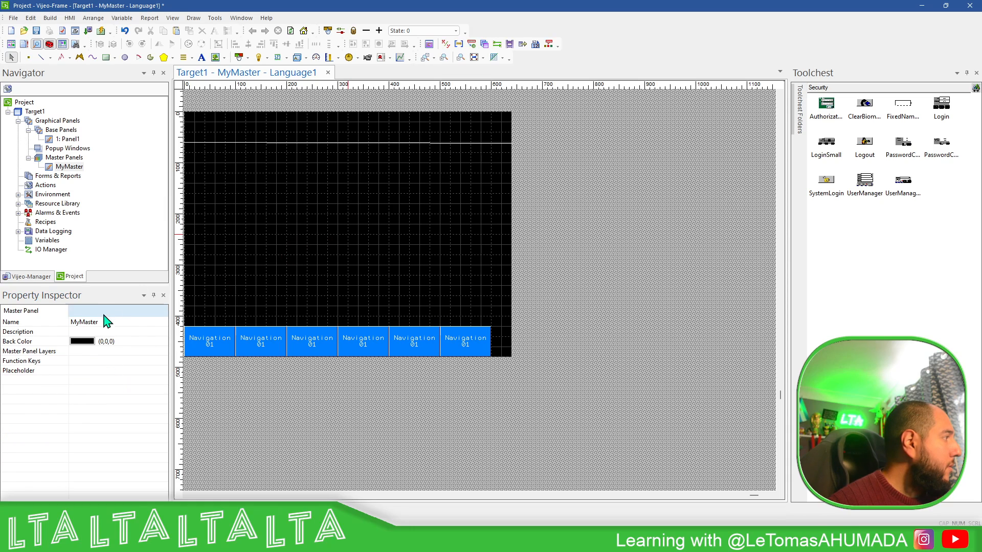
Set the header line's height to 1 and its line width to 4.
click(296, 143)
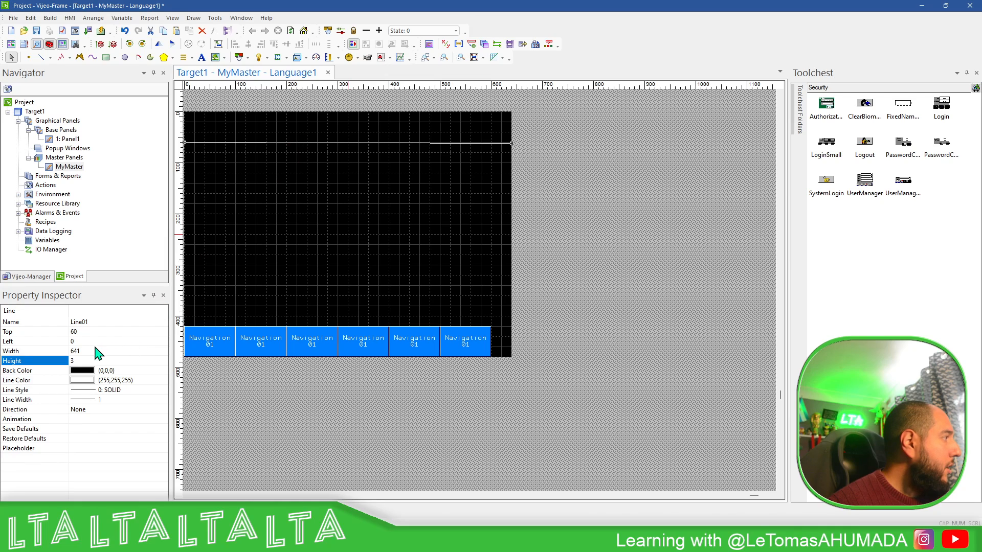
click(95, 351)
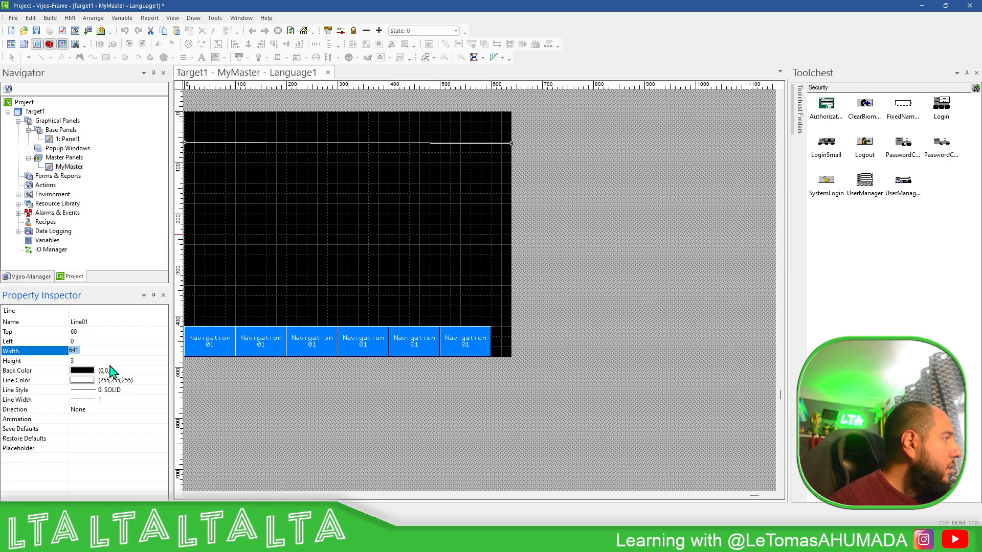
click(91, 360)
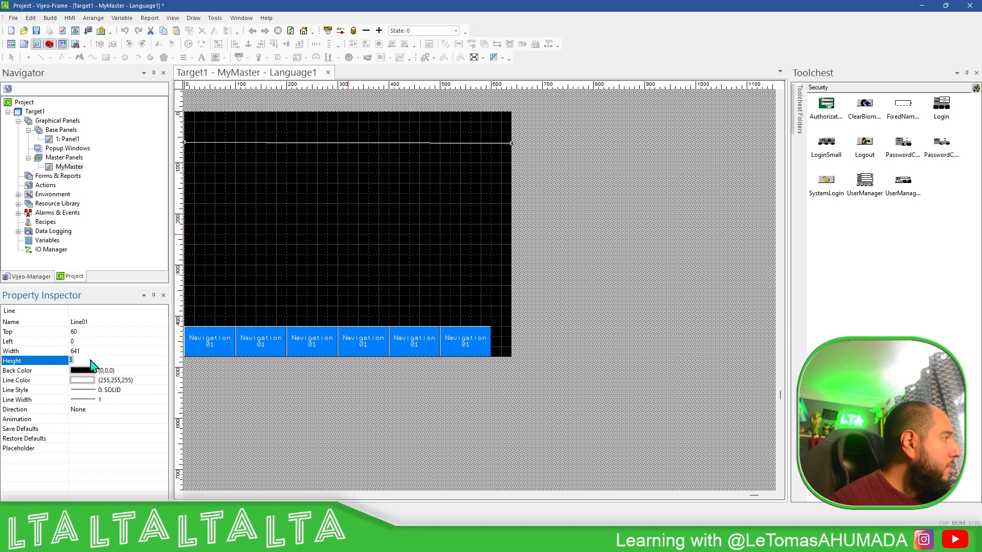
text(1)
key(Return)
click(117, 400)
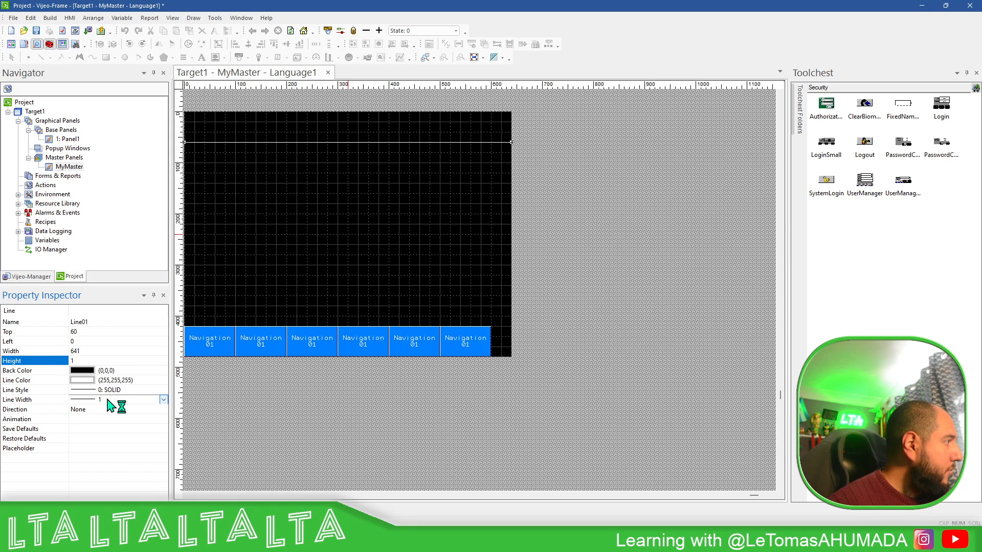
click(101, 448)
click(355, 234)
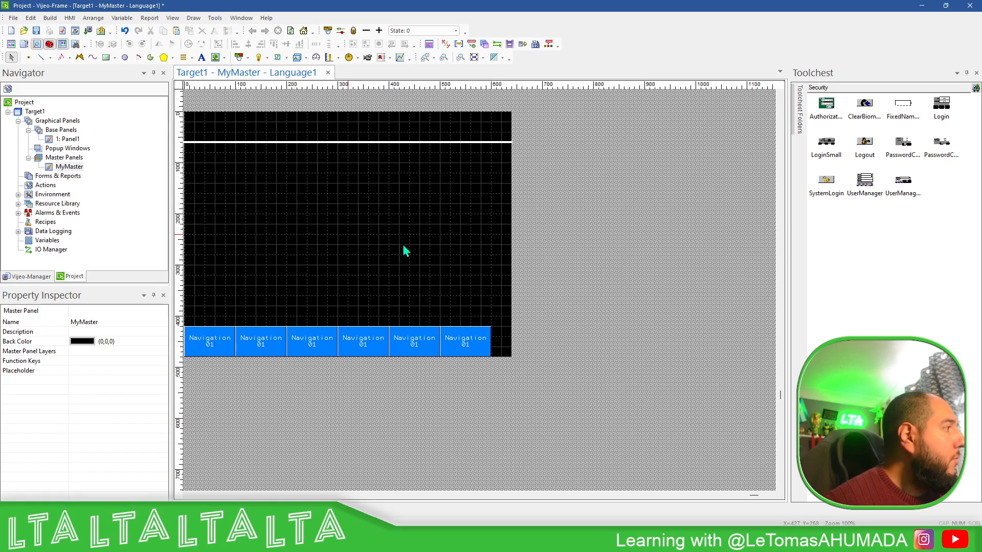
Create a second base panel based on the MyMaster master panel.
double_click(68, 139)
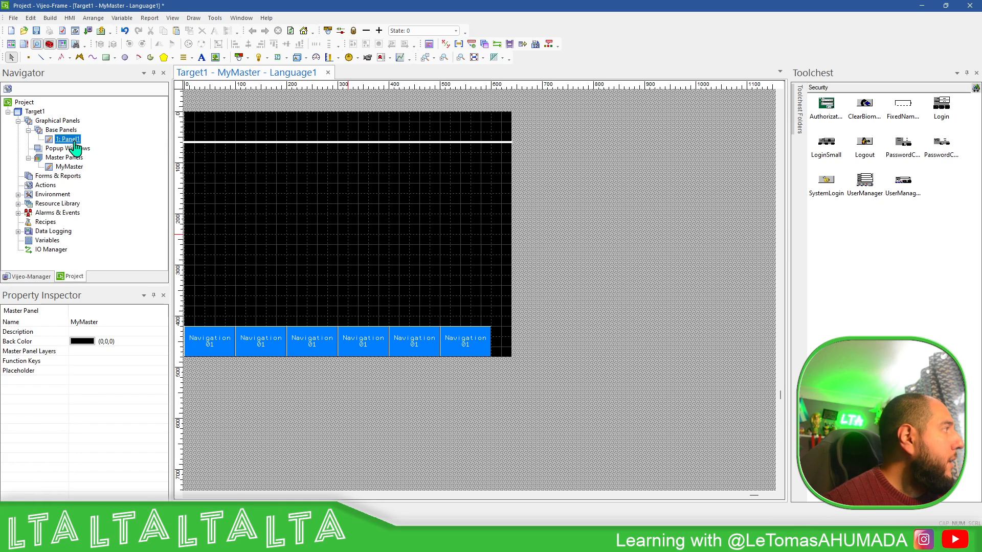
right_click(71, 131)
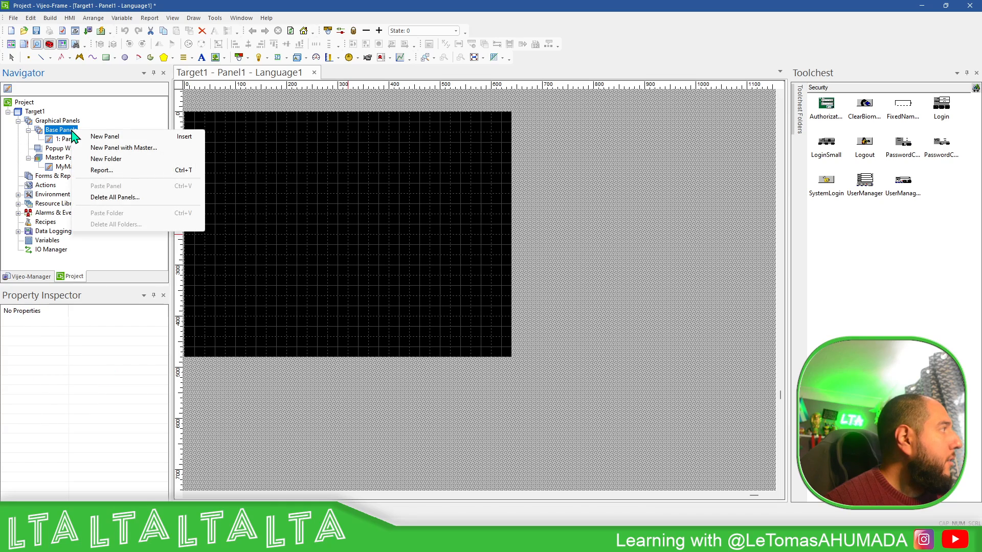
click(123, 148)
click(438, 220)
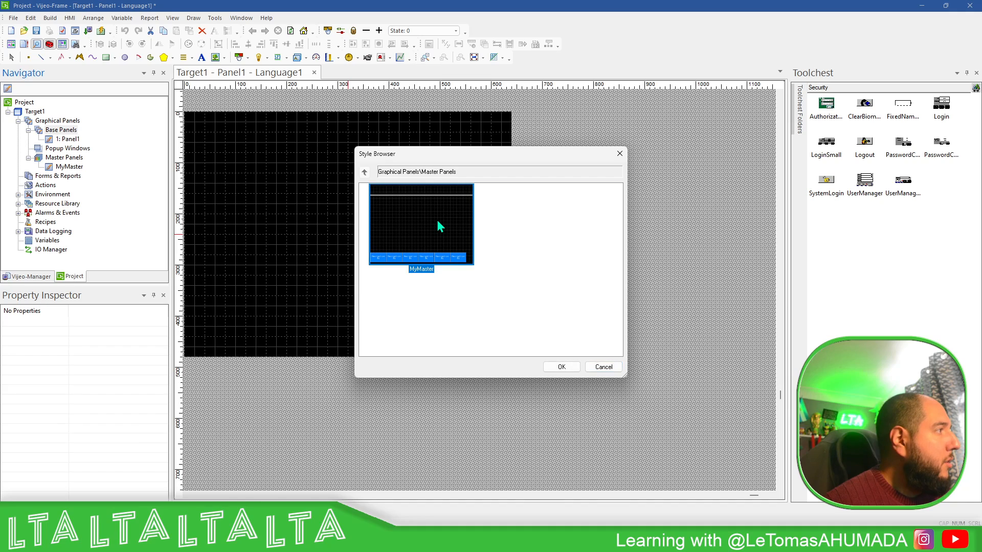
click(561, 367)
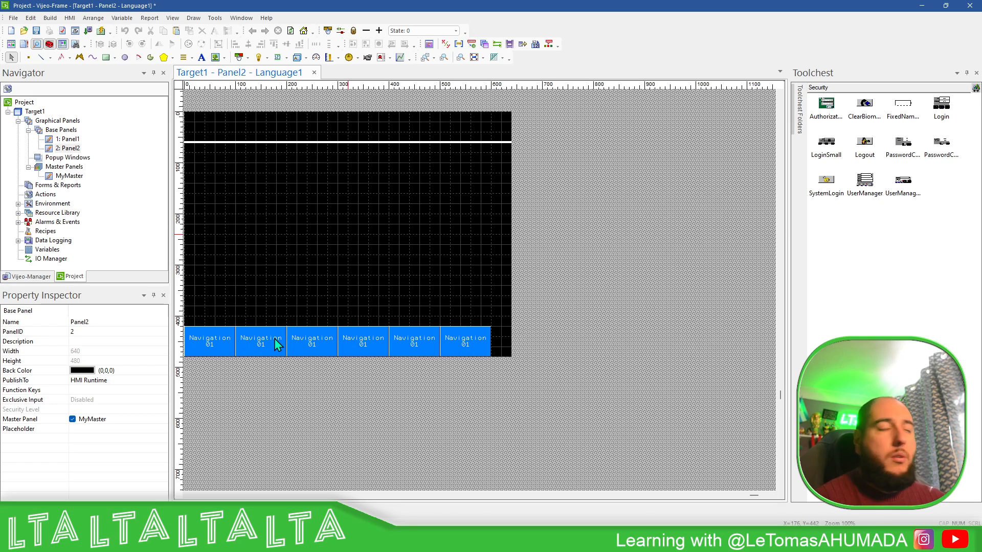
Add the text "Panel 2" in the middle of the second panel, in a text box about 280 by 140.
click(202, 57)
drag(266, 173, 409, 247)
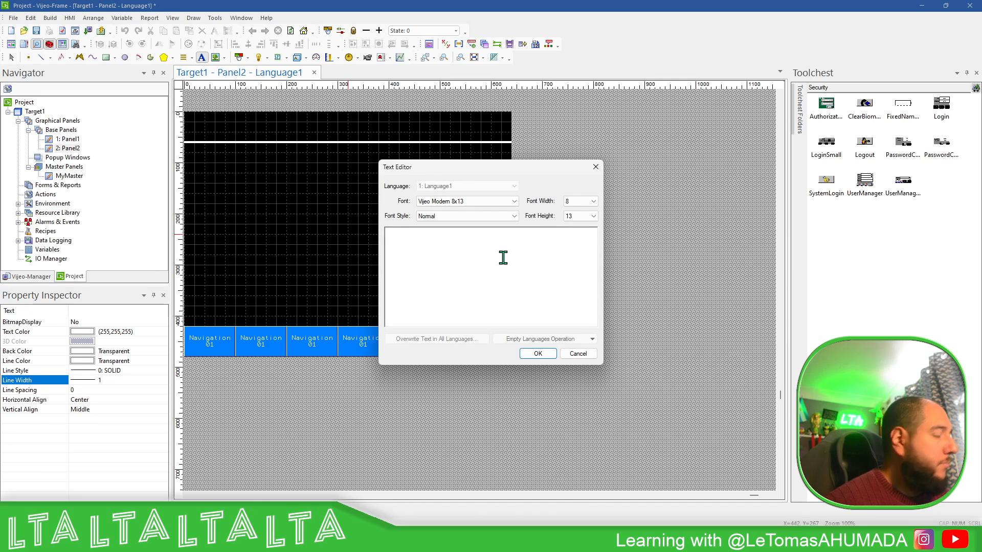
text(Panel 2)
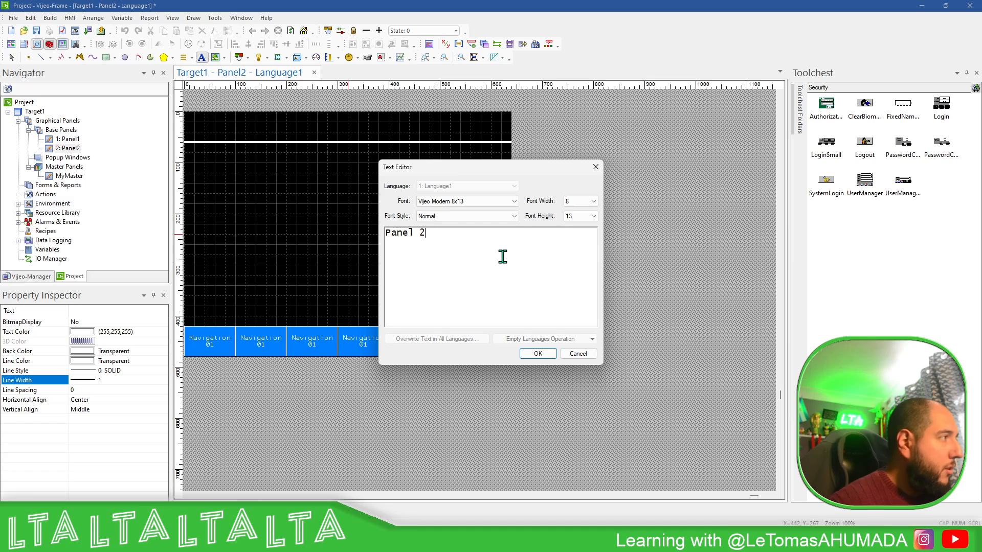
click(542, 355)
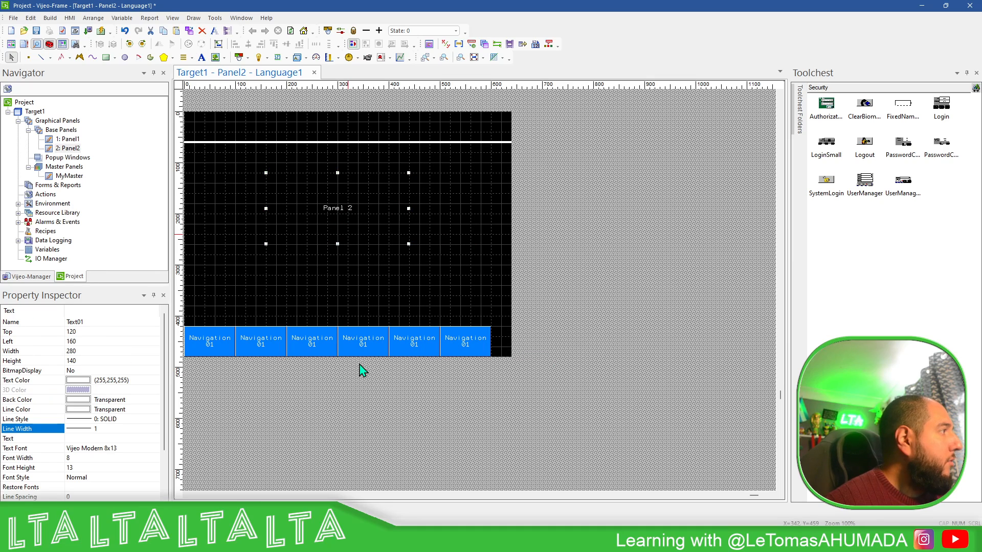
click(393, 296)
Create a third base panel based on the MyMaster master panel.
right_click(71, 131)
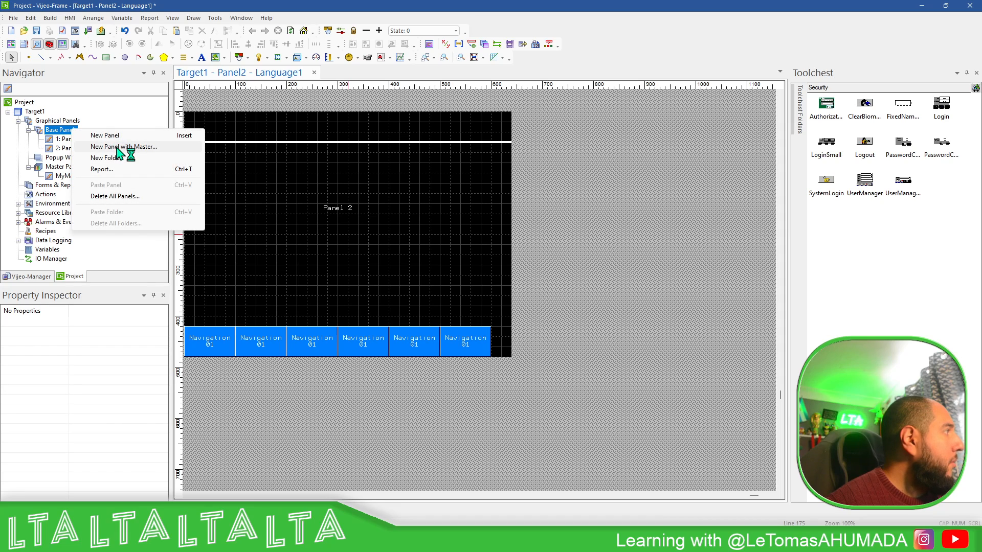
click(117, 147)
click(471, 246)
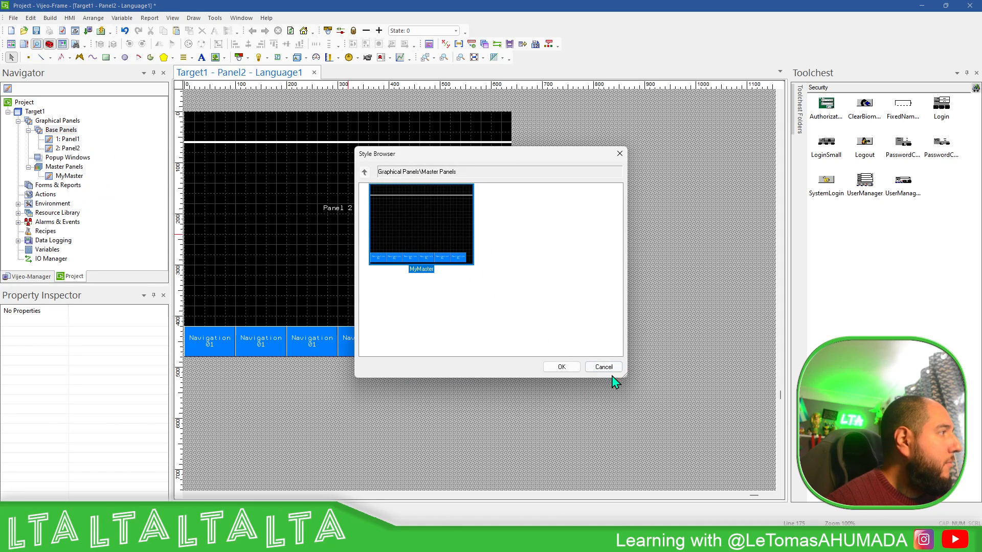
click(562, 367)
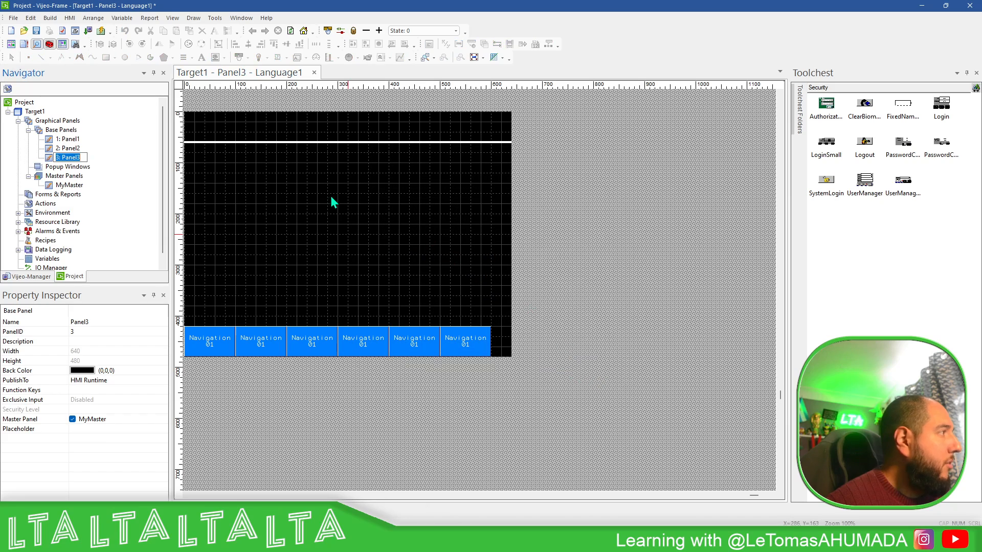
click(291, 205)
Add the text "Panel 3" in the middle of the third panel.
click(202, 56)
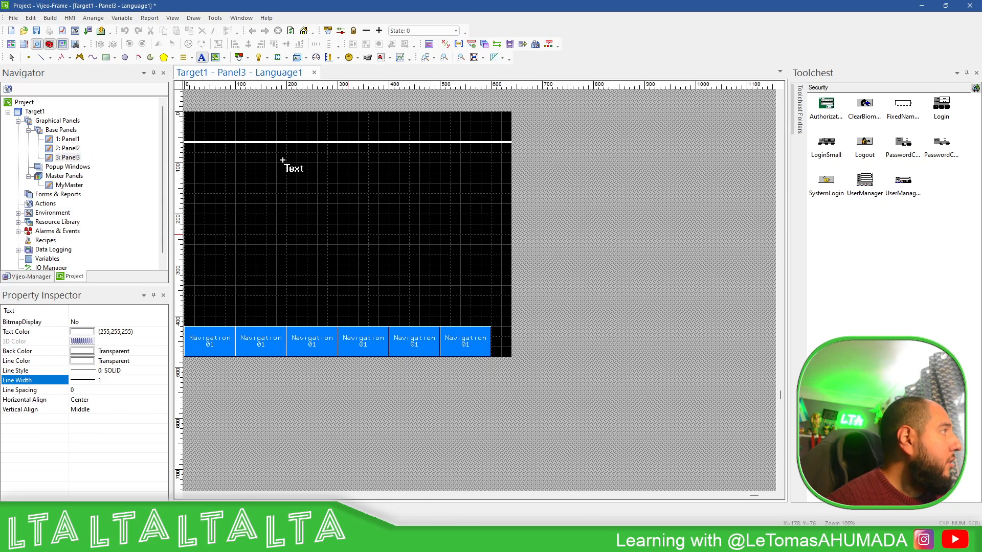
drag(276, 193, 404, 255)
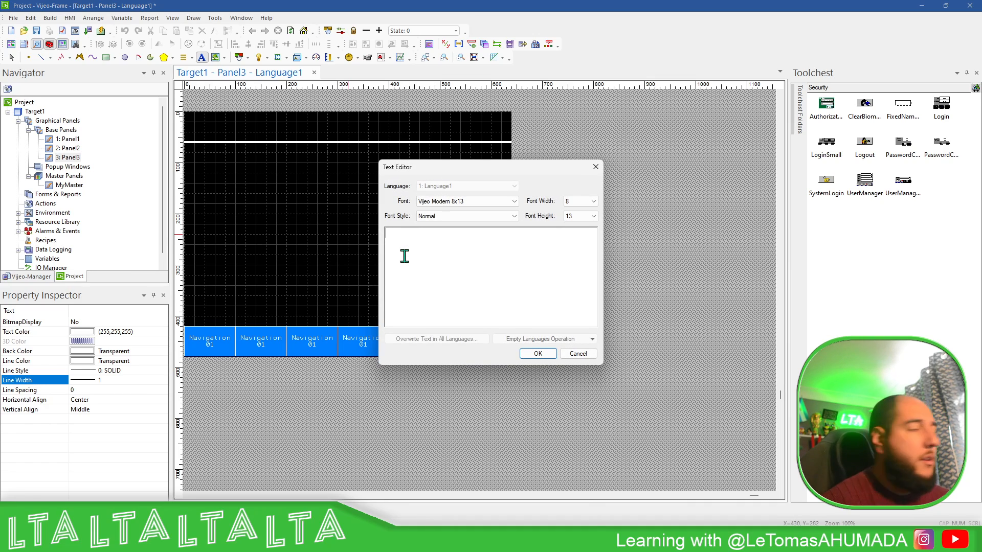
text(Pa)
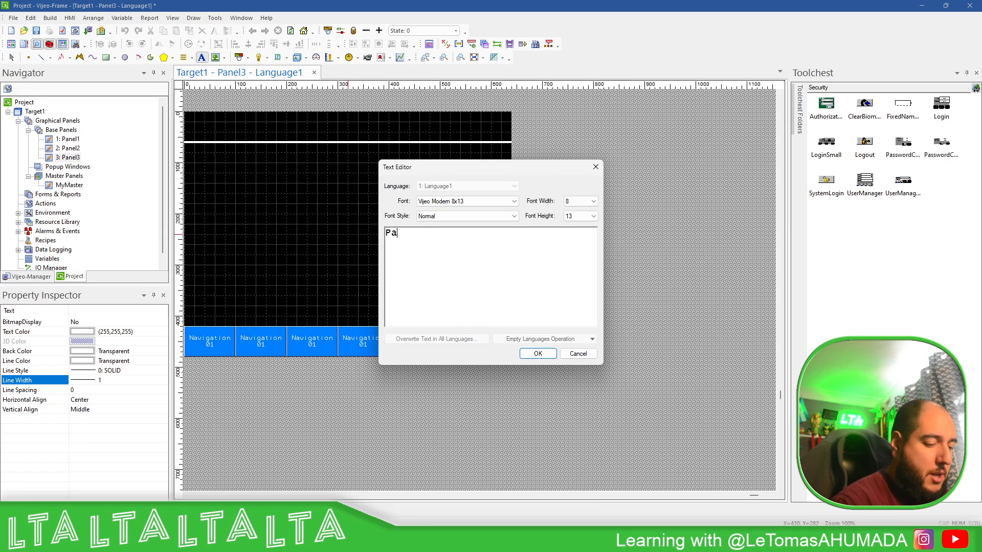
text(ge 3)
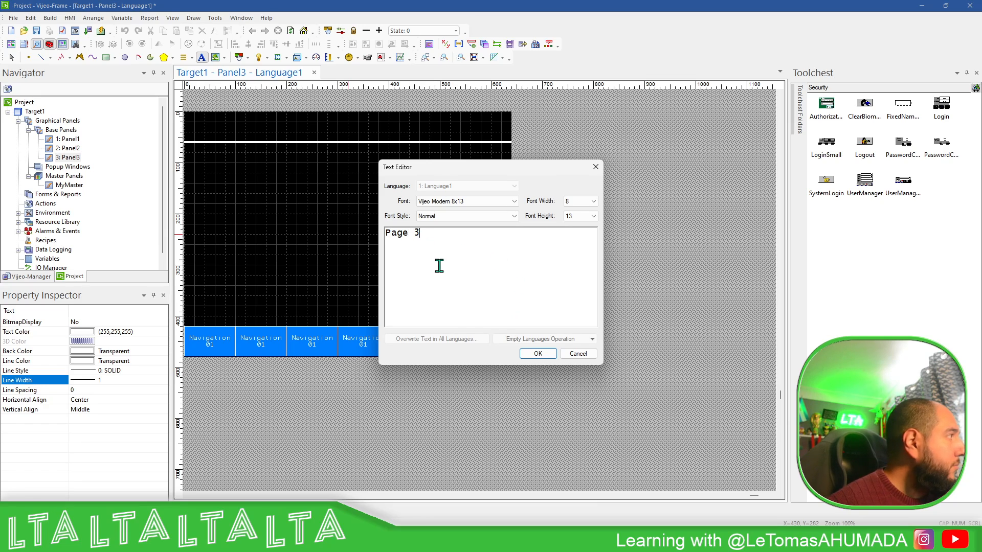
drag(423, 234, 369, 232)
text(Panel)
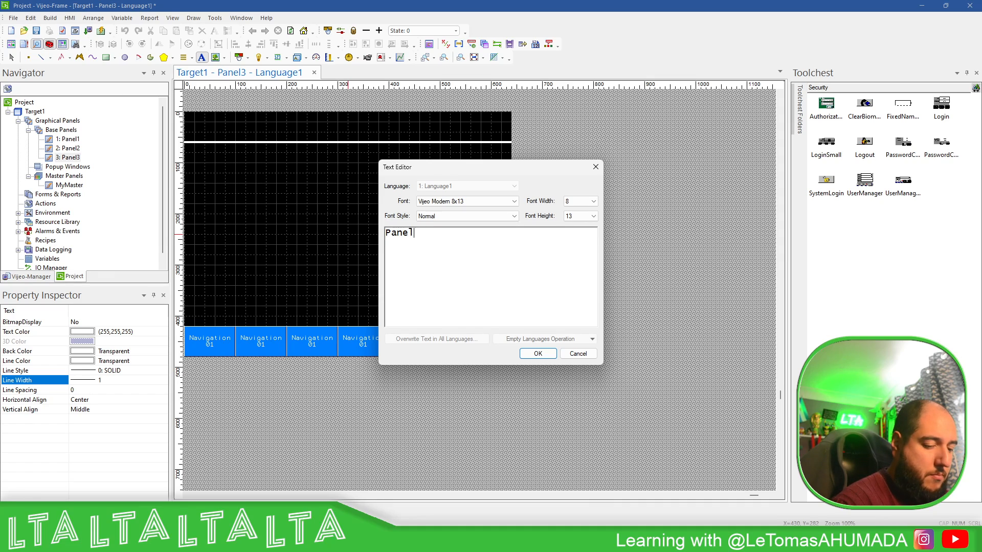
click(537, 354)
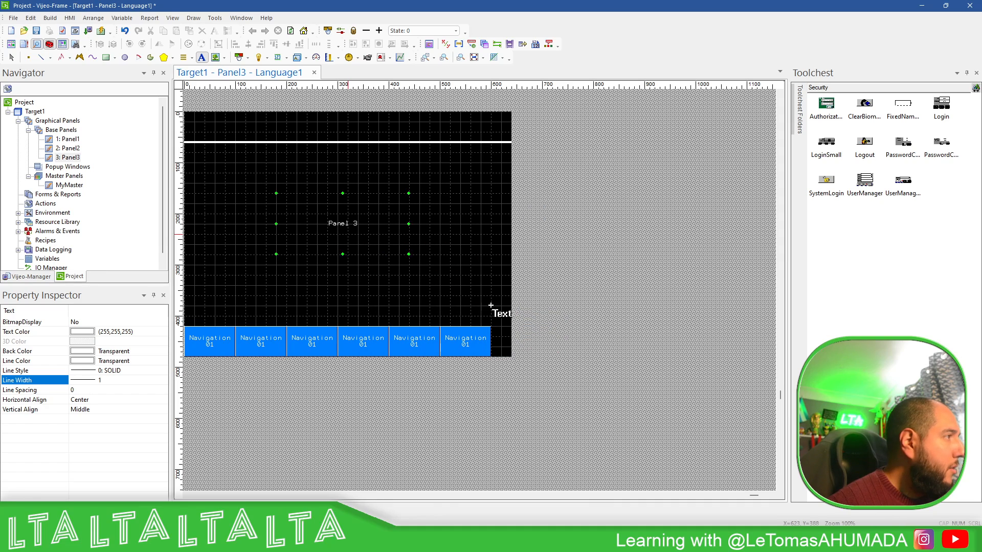
click(475, 230)
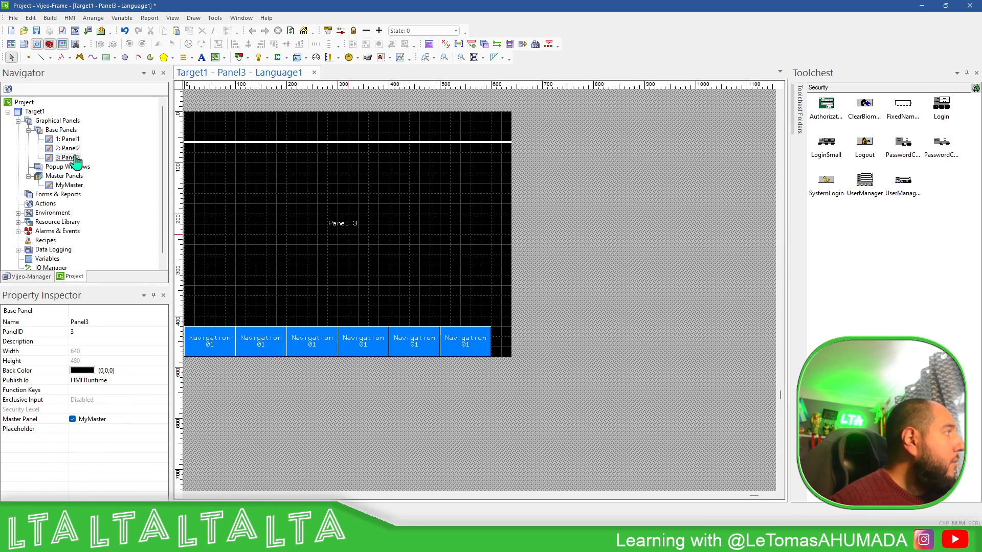
Add the text "LOGO", about 80 by 60, in the upper-left corner of MyMaster's header and view it on Panel3.
double_click(69, 185)
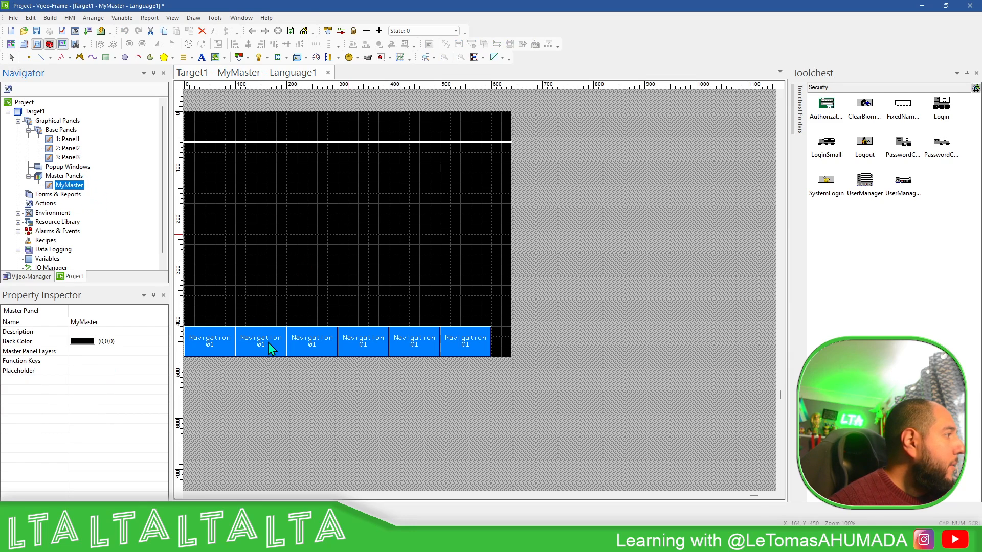
click(201, 56)
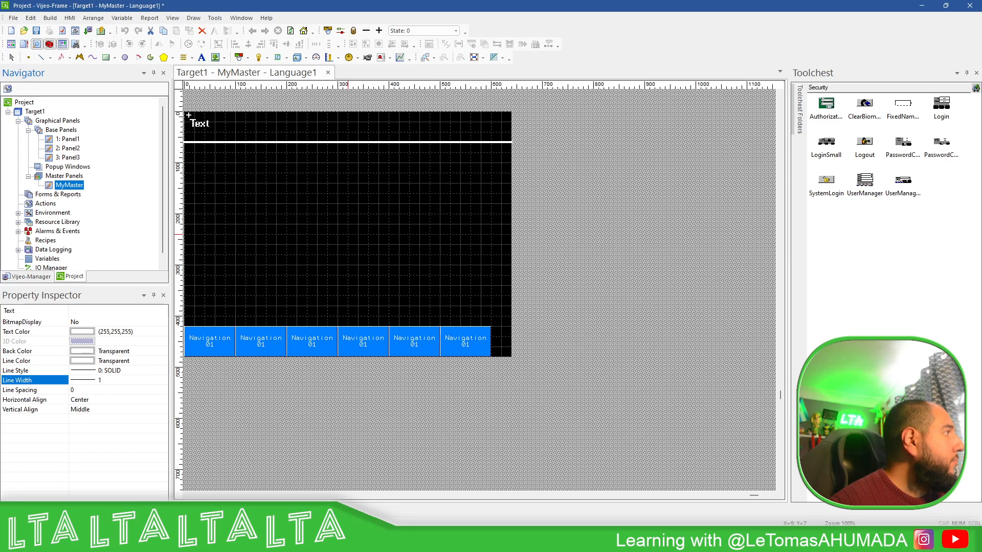
drag(185, 112, 221, 140)
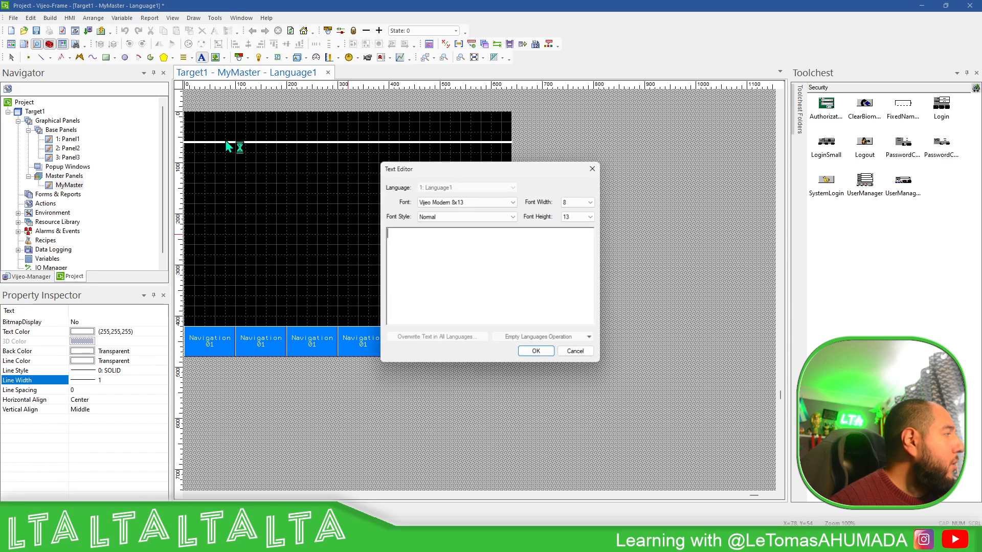
click(444, 250)
text(LOGO)
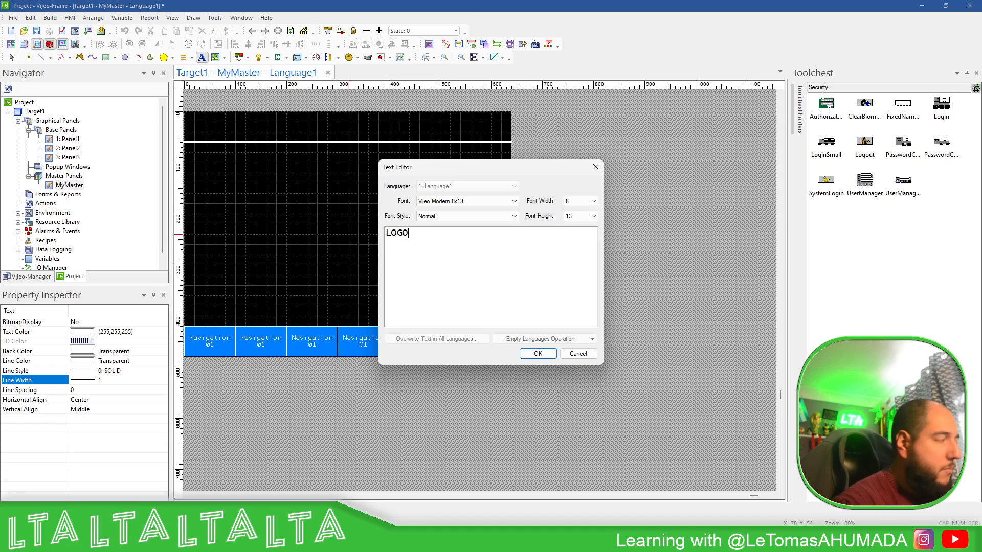
click(535, 354)
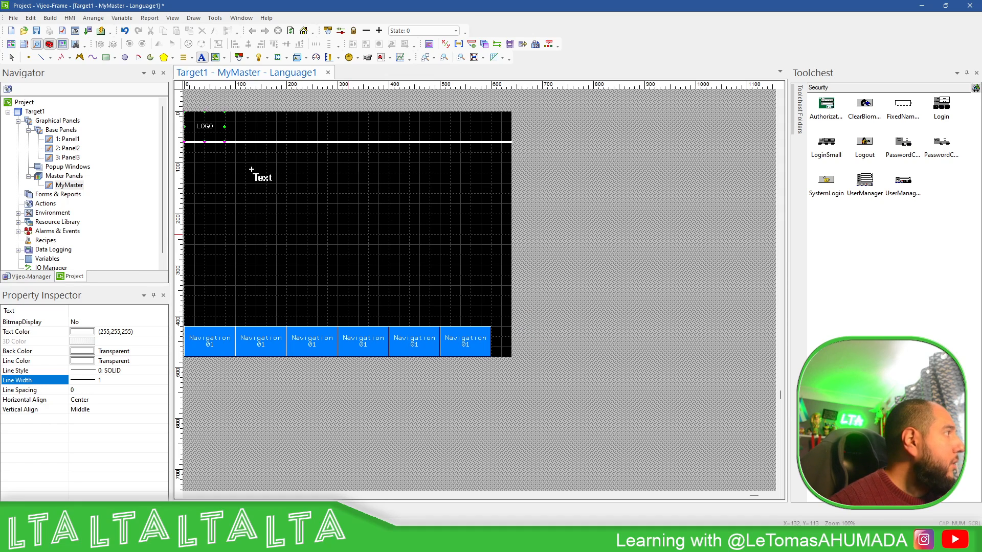
key(Escape)
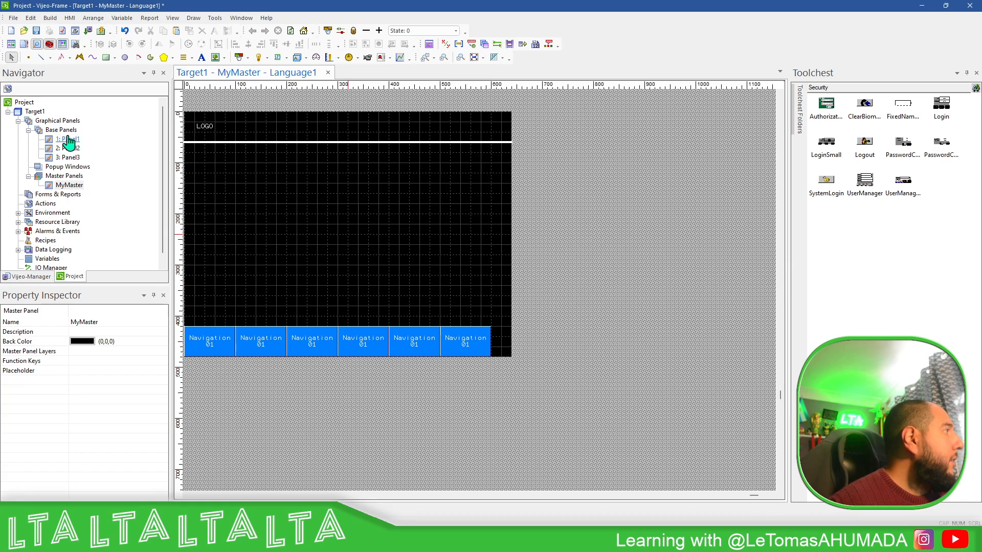
double_click(67, 157)
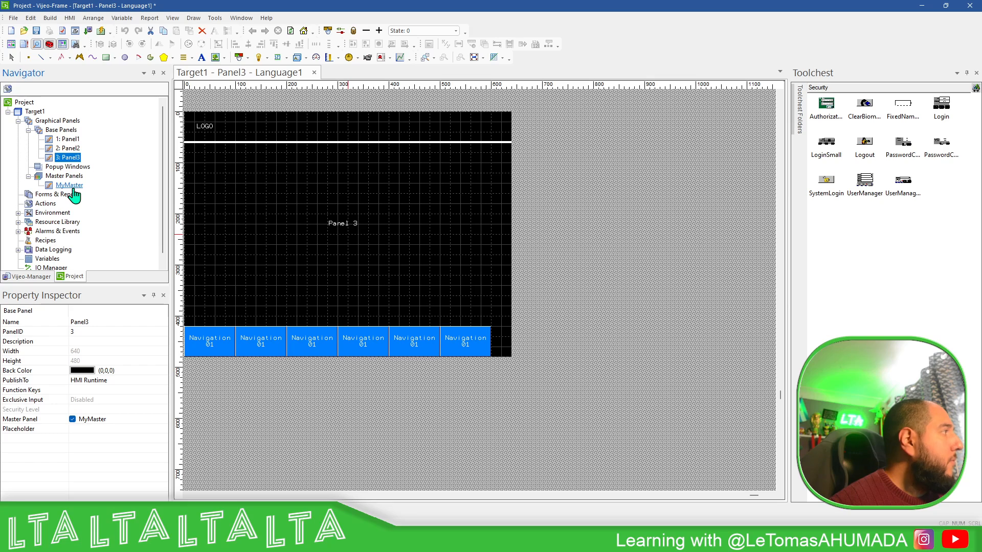
click(309, 191)
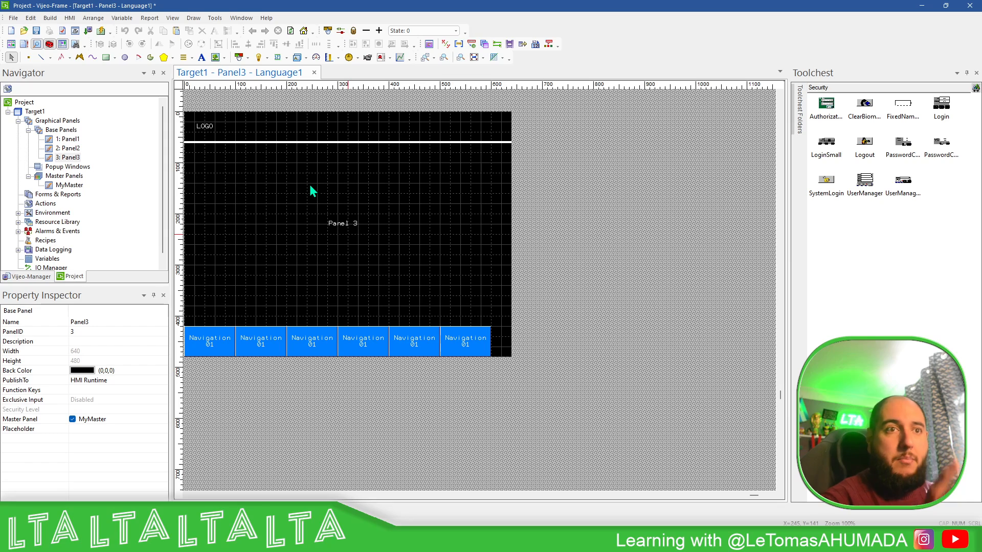
scroll(277, 190, up, 3)
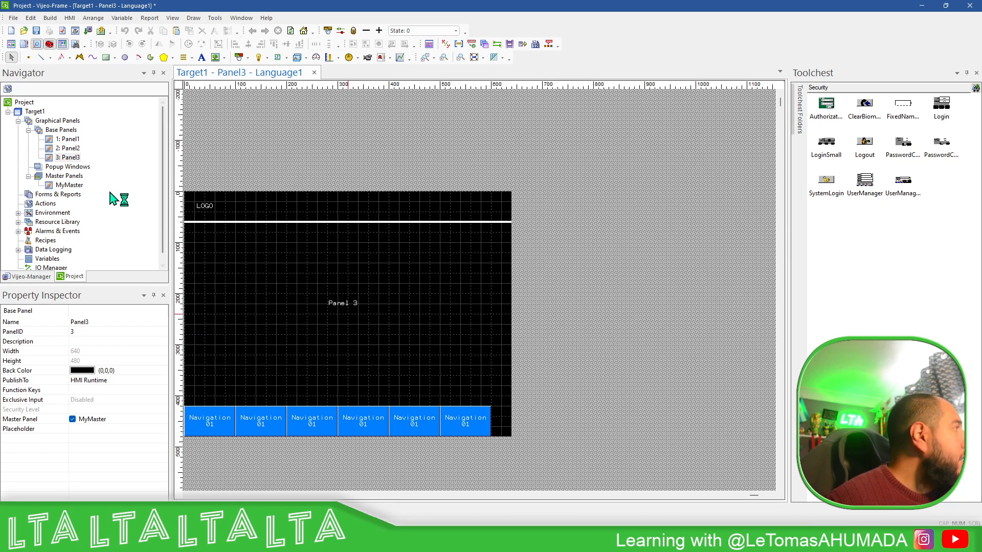
Move the LOGO text on MyMaster to the right end of the header area.
double_click(69, 185)
click(217, 202)
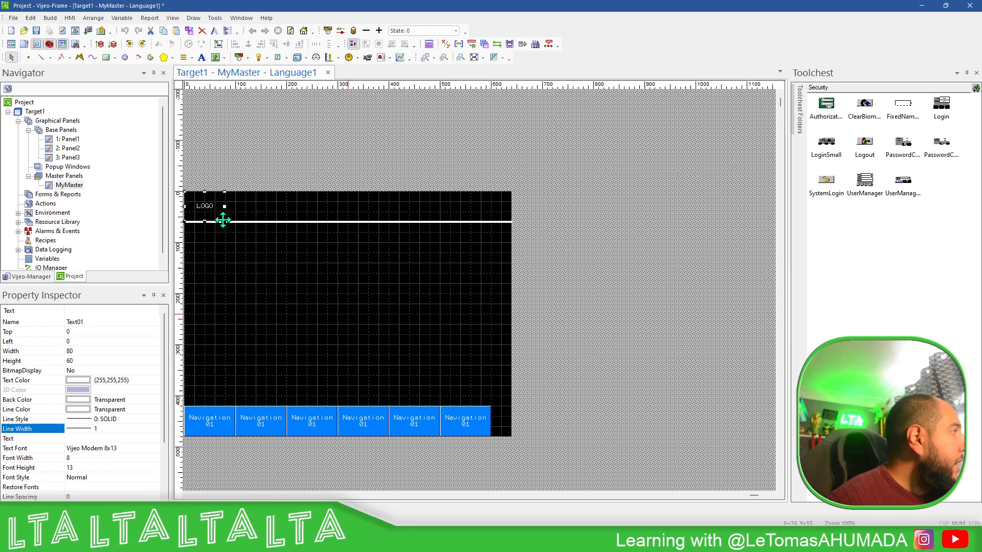
drag(460, 204, 491, 213)
click(517, 175)
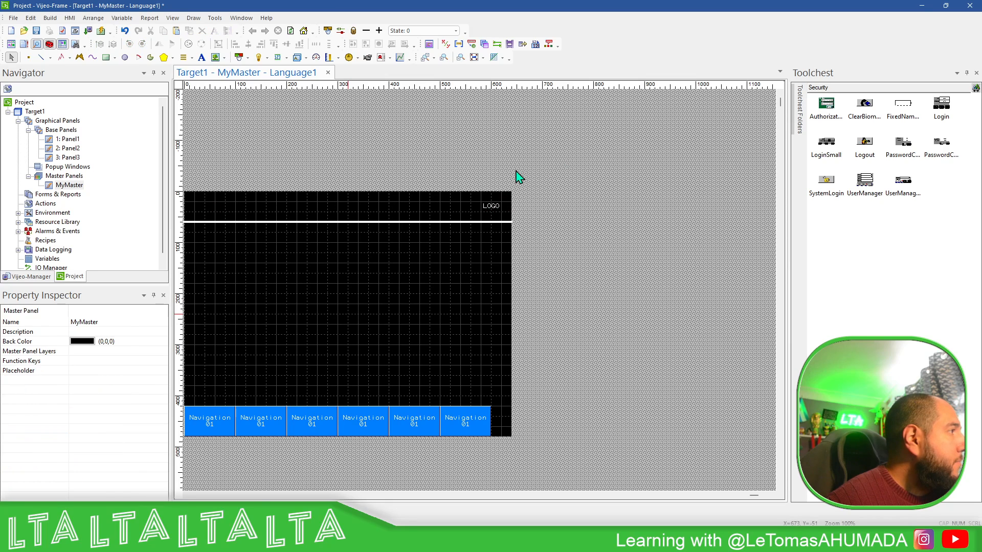
Duplicate the header line and reshape the copy into a vertical divider about 61 high at Left 60, from the panel's upper edge to the header line.
click(404, 222)
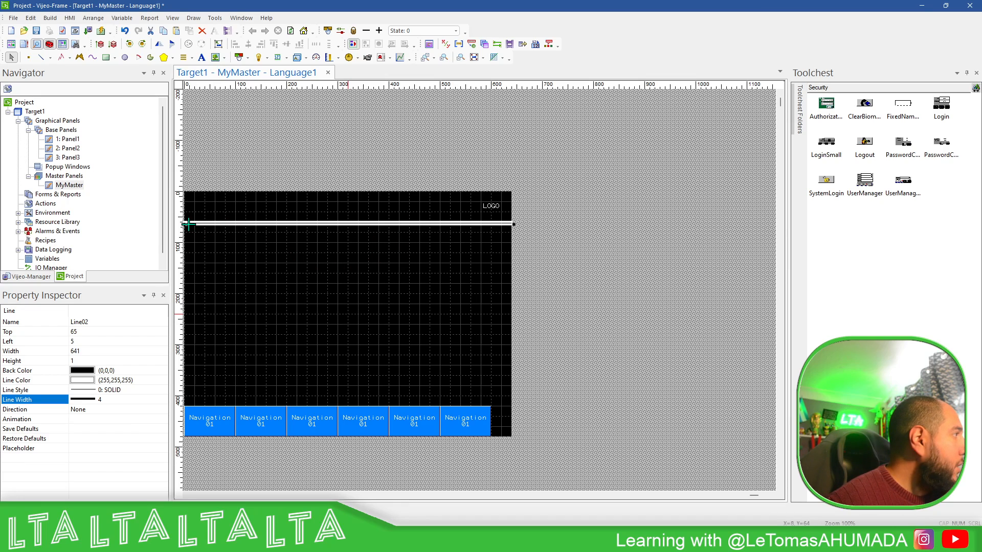
drag(216, 193, 215, 221)
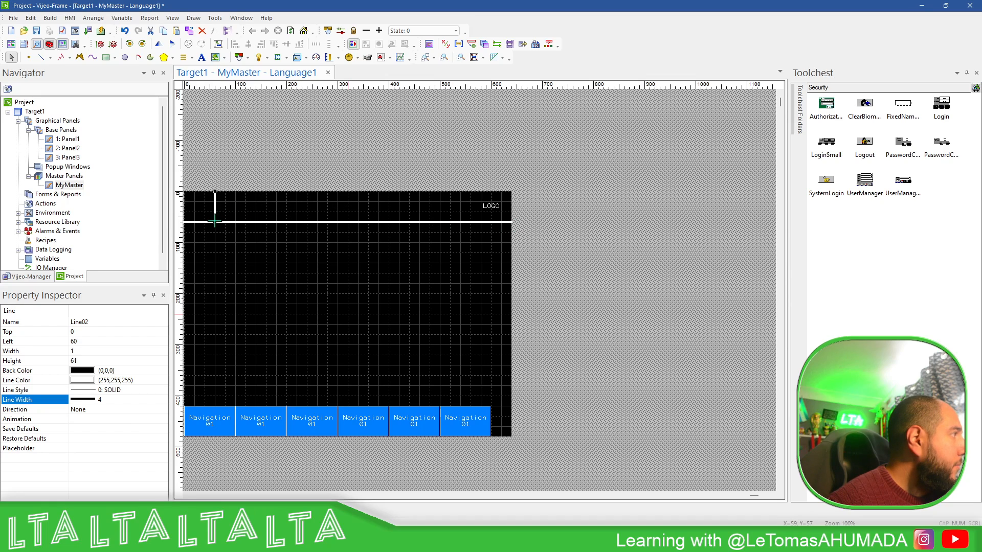
Move the LOGO text into the 60 by 60 header area before the vertical divider and change its text to "LTA".
click(291, 167)
drag(491, 203, 203, 208)
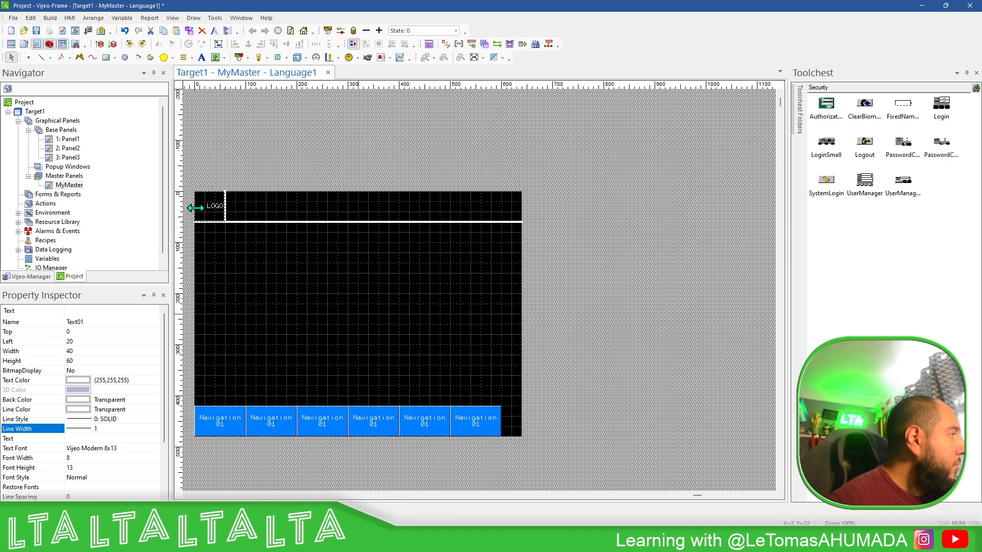
double_click(208, 206)
text(LTA)
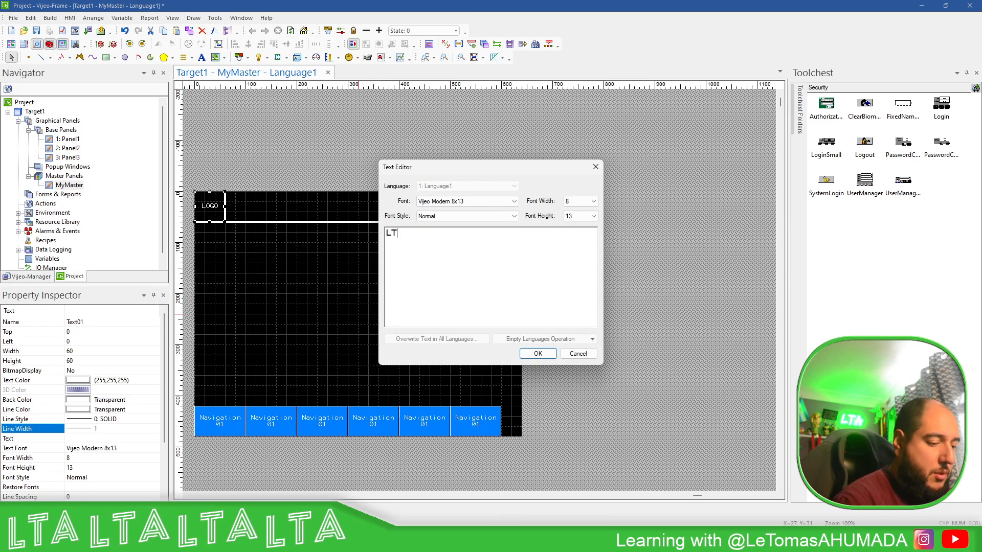
click(538, 351)
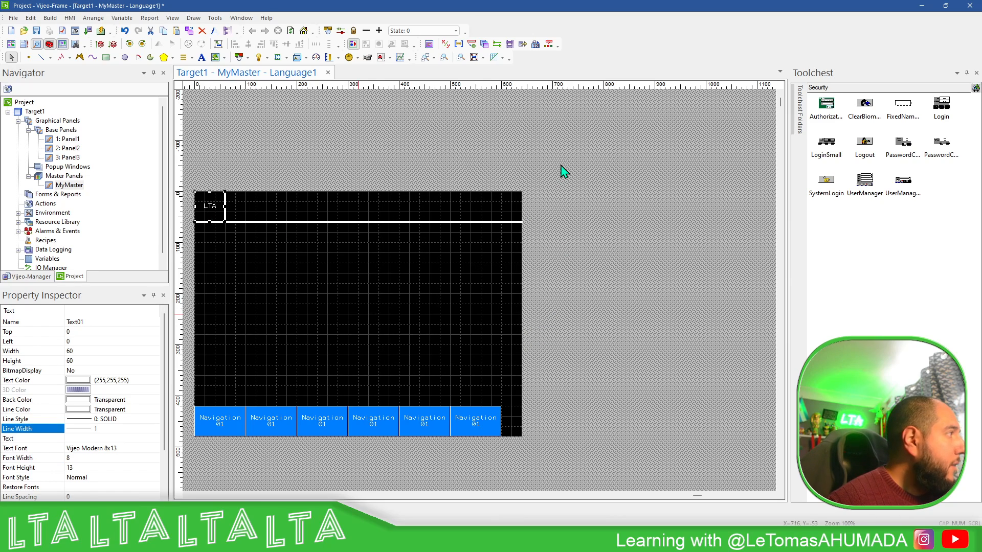
click(562, 169)
Enable bitmap display for the LTA text and set its bitmap font to Arial Black (Western).
click(206, 206)
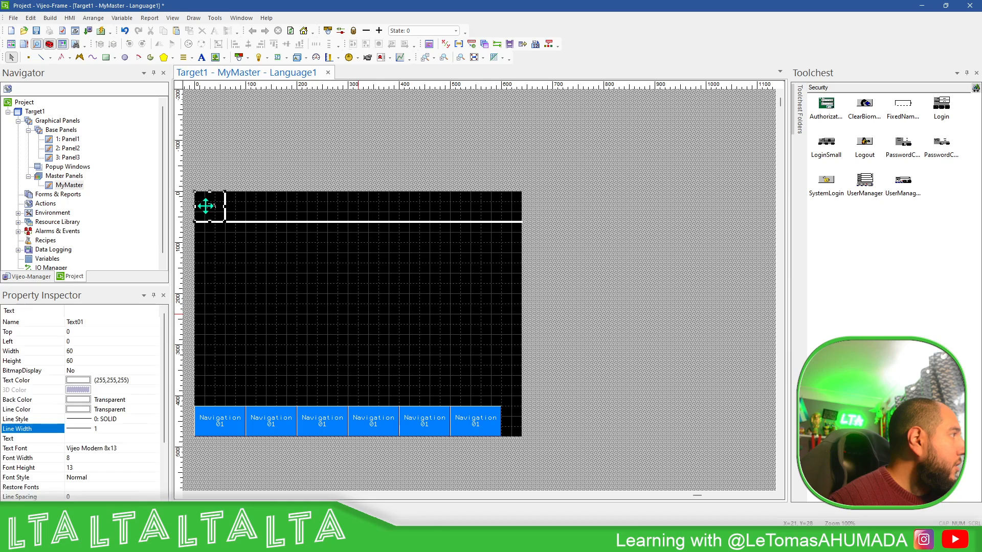
click(102, 370)
click(98, 393)
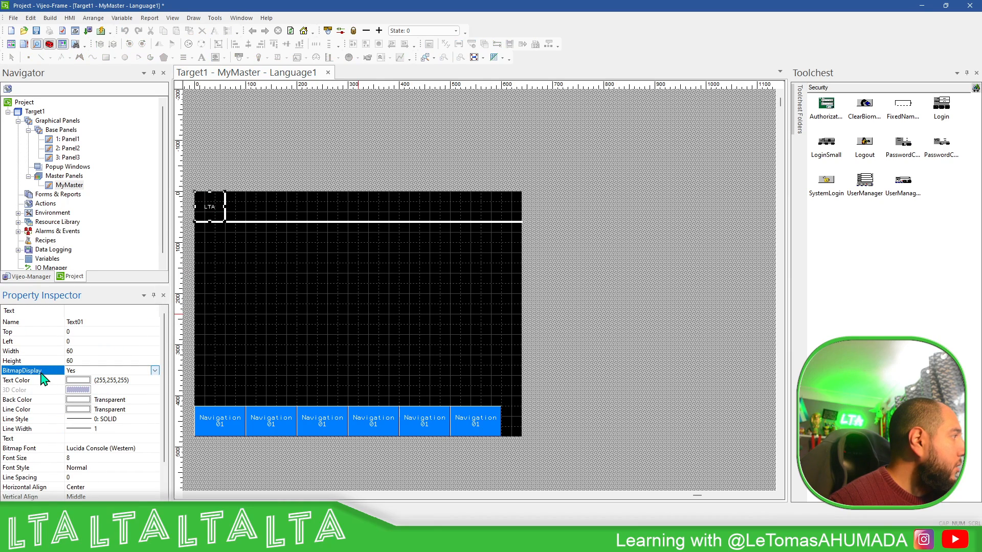
click(118, 448)
scroll(145, 260, up, 5)
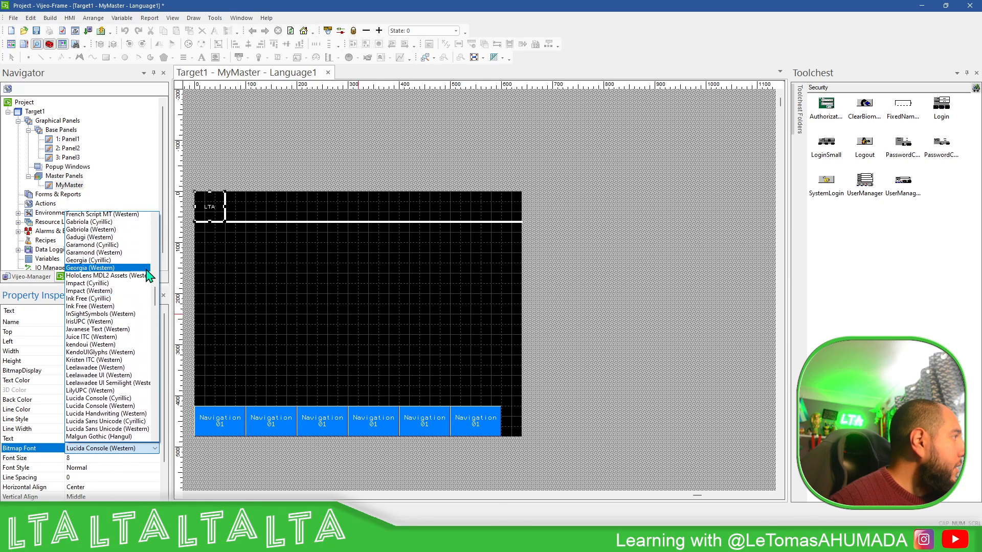
scroll(148, 276, up, 15)
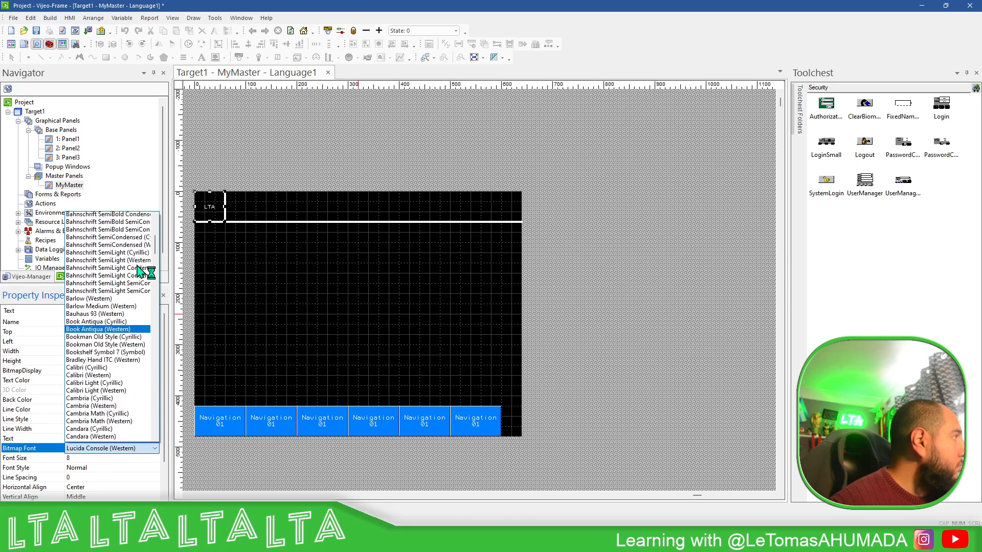
scroll(142, 270, up, 10)
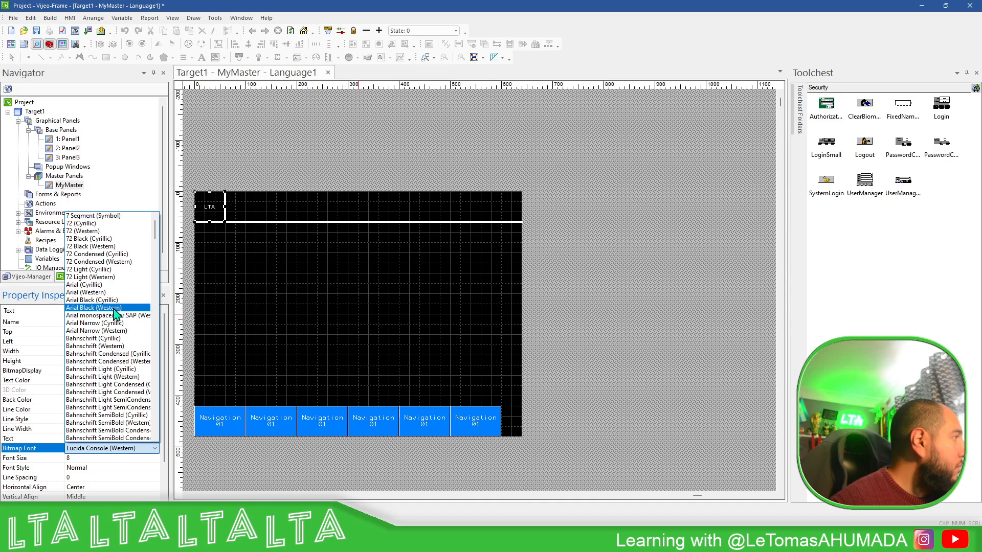
click(113, 309)
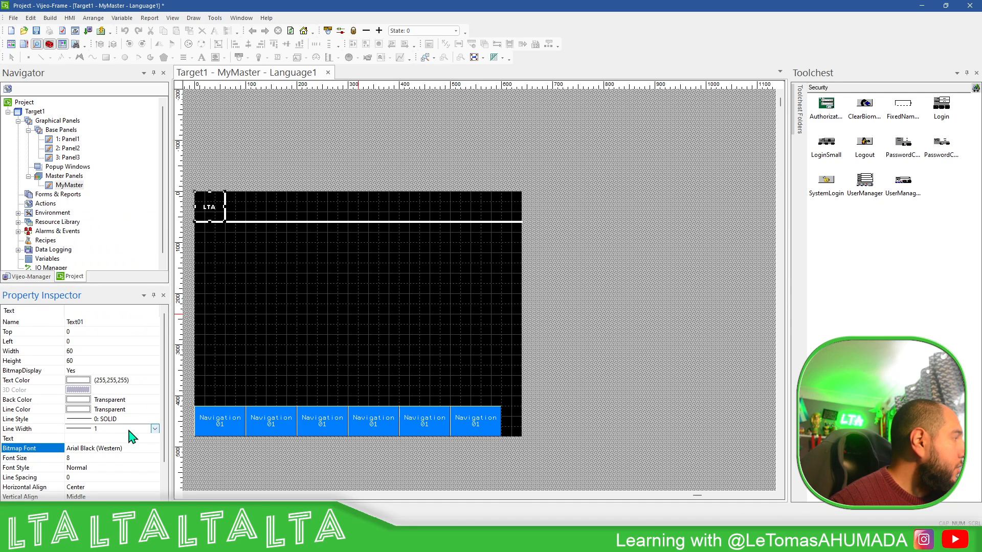
Try font size 25 on the LTA text and settle on font size 18.
click(89, 458)
text(25)
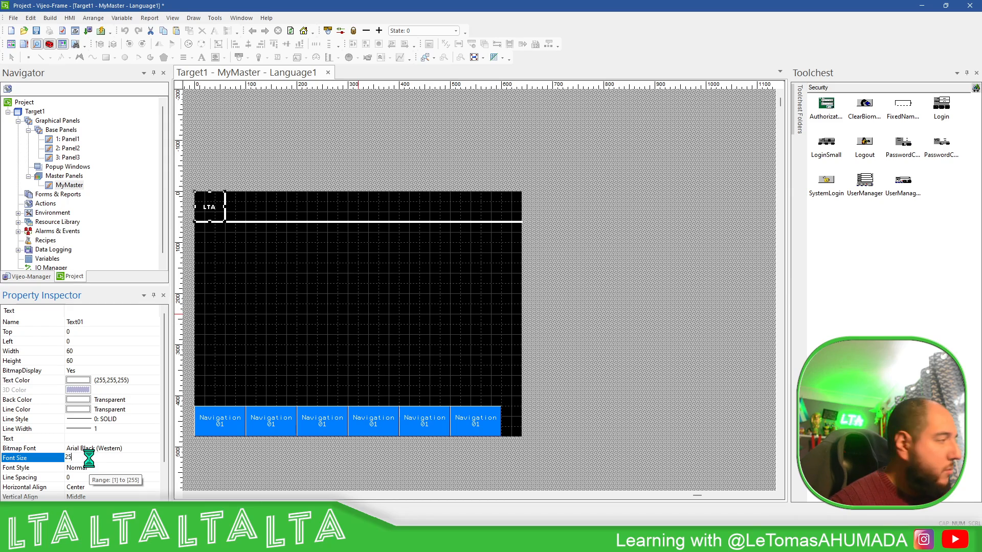
key(Return)
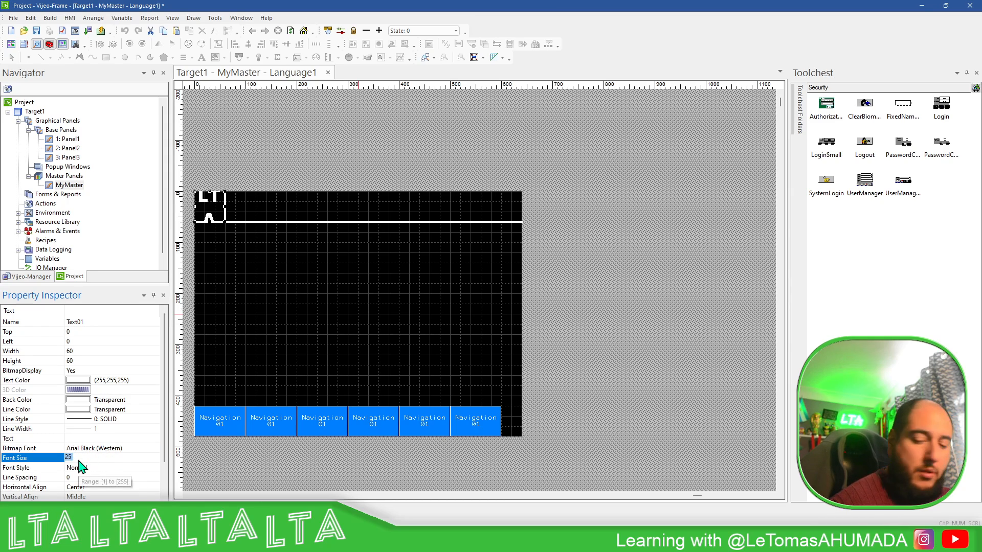
text(18)
key(Return)
click(499, 149)
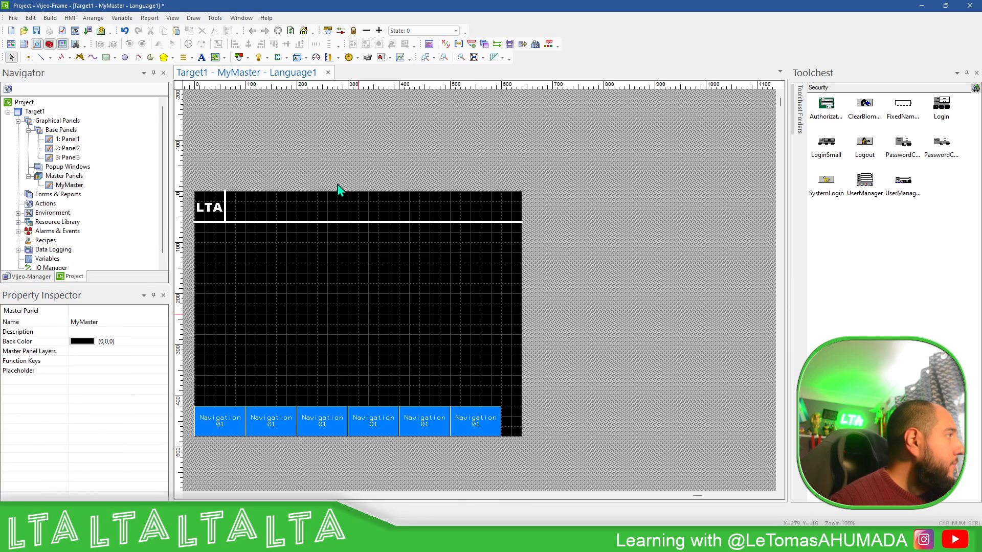
Check the header on Panel3 and add a yy/mm/dd date display, about 120 by 40, in Panel2's upper-right corner.
click(67, 148)
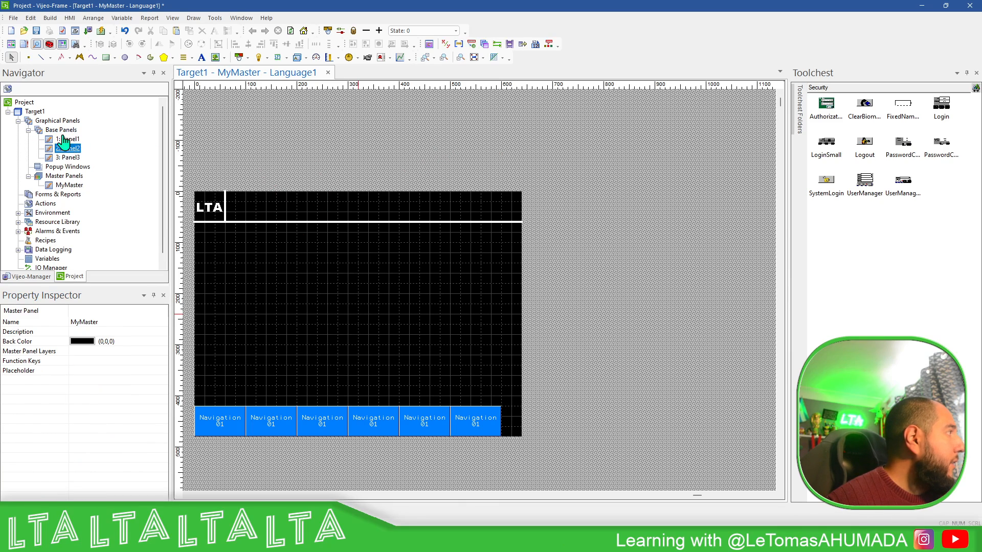
double_click(72, 157)
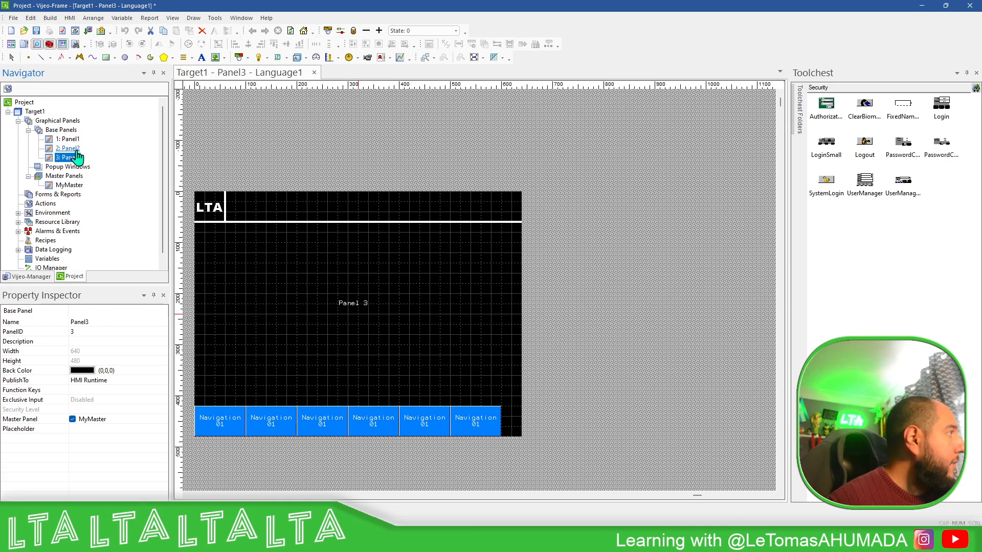
double_click(67, 148)
click(478, 207)
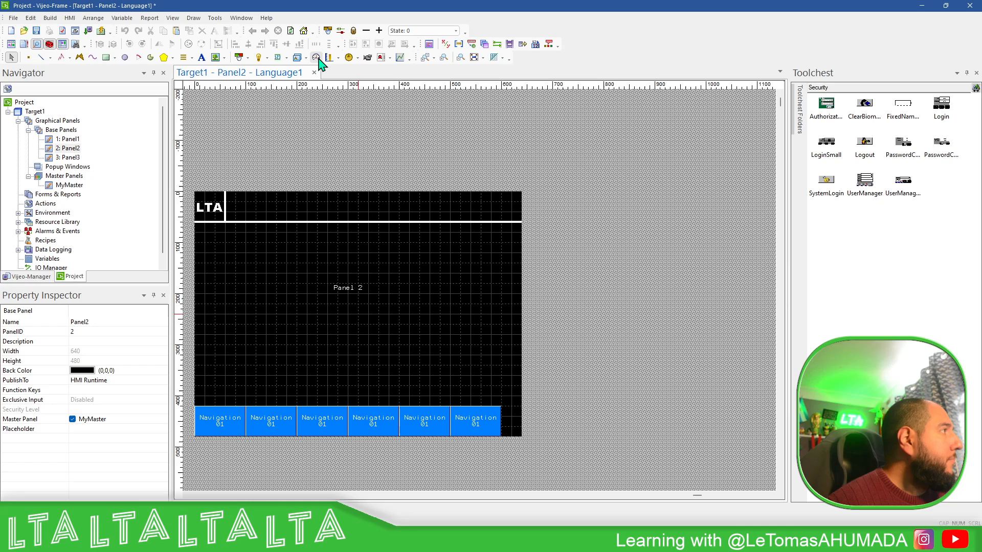
click(287, 58)
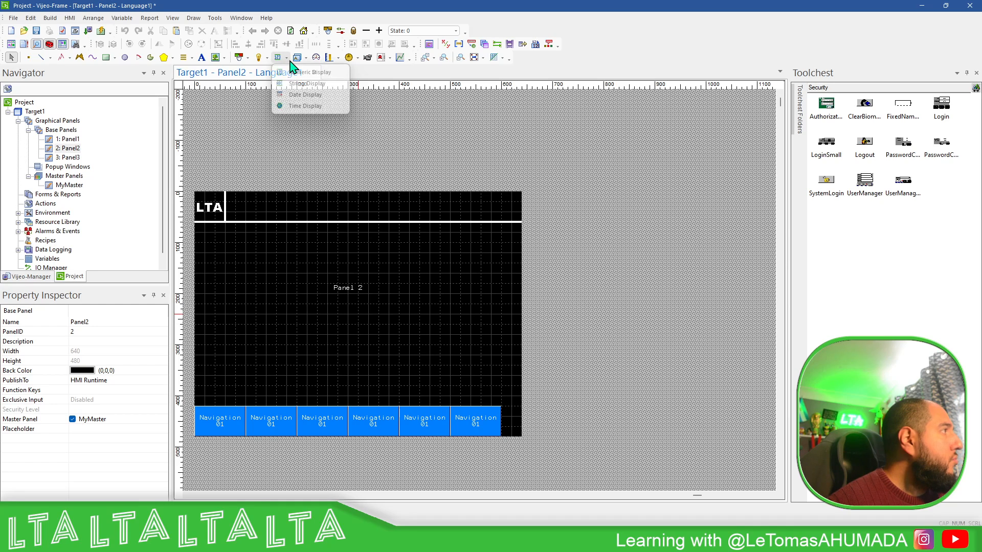
click(312, 97)
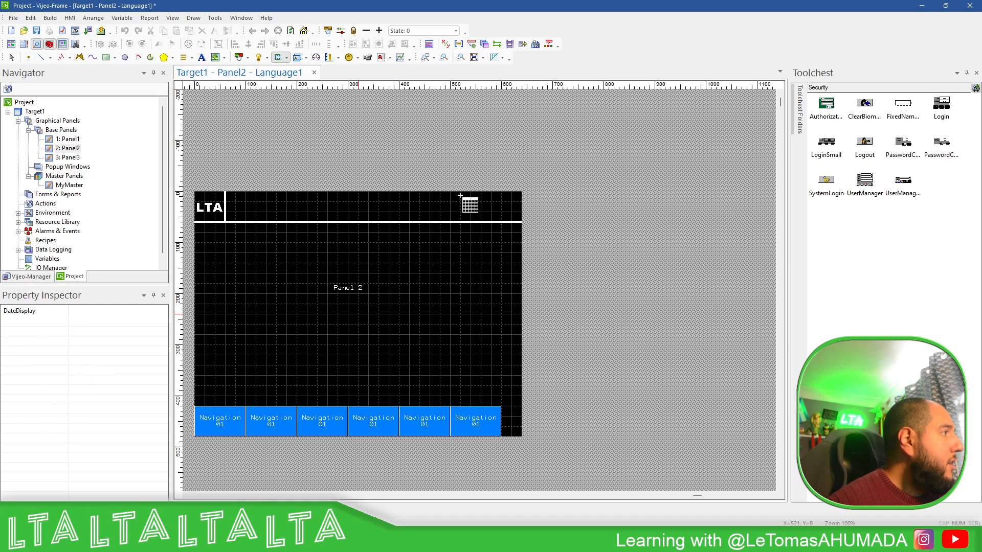
drag(460, 192, 521, 211)
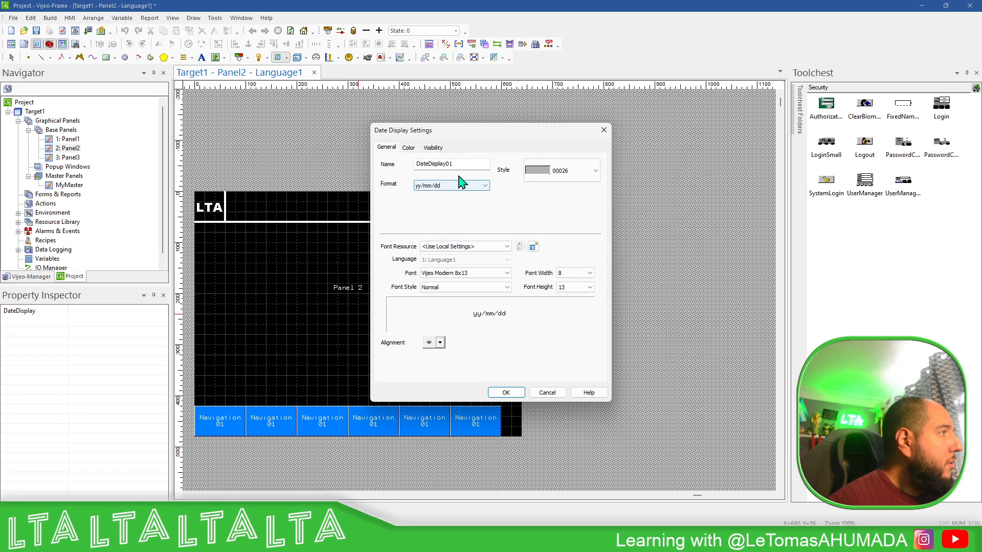
click(506, 392)
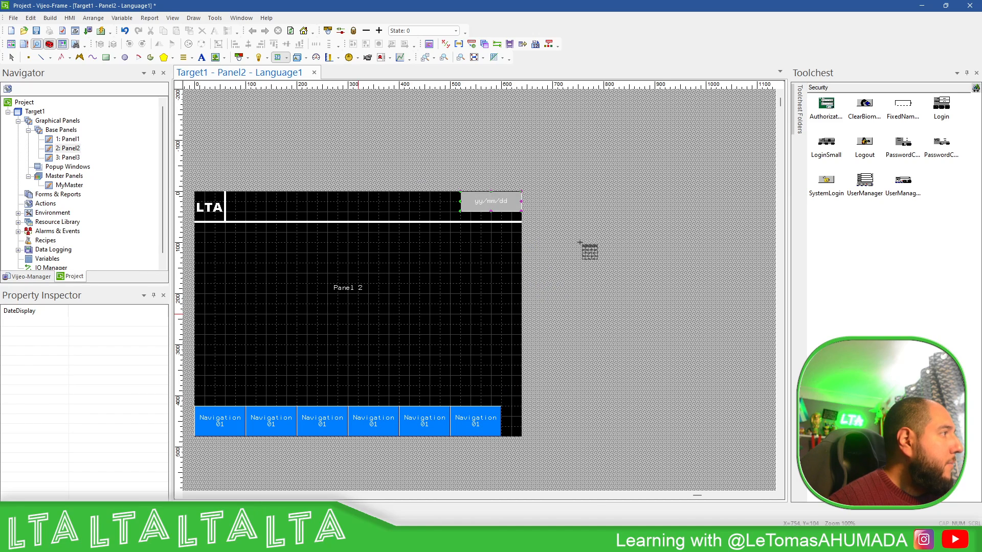
Add a 24:00:00 time display directly beside the date display on Panel2, sized 120 by 40 at Left 400, Top 0.
click(286, 58)
click(314, 106)
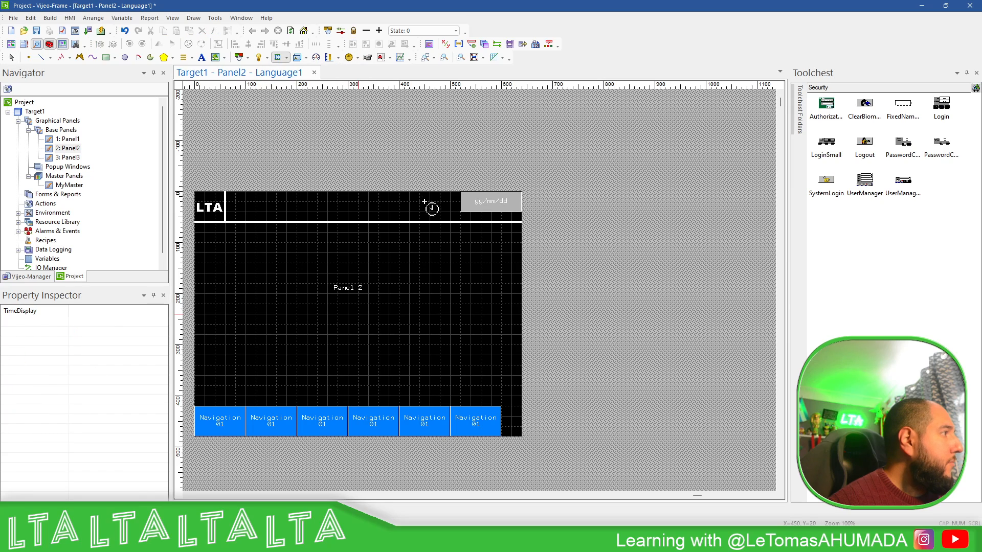
drag(424, 202, 465, 217)
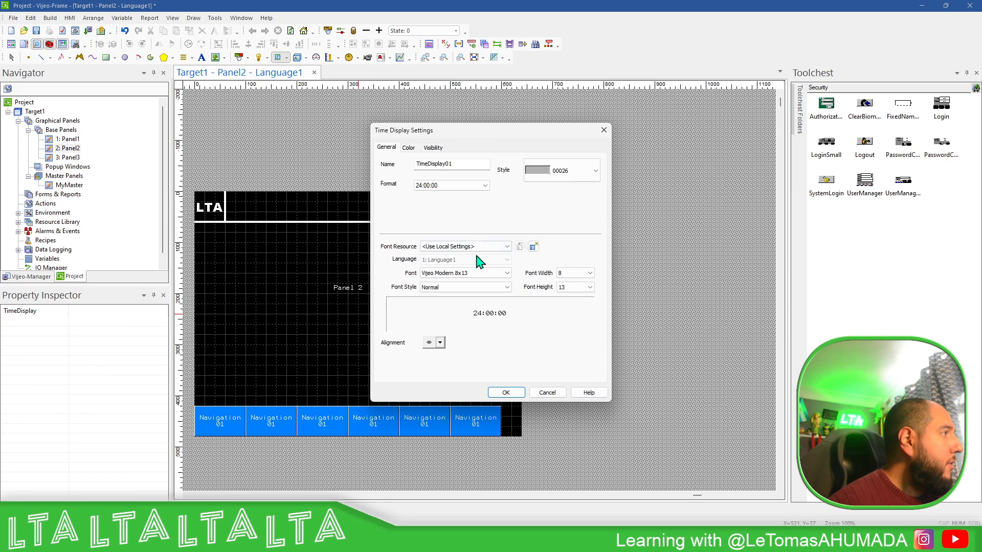
click(518, 392)
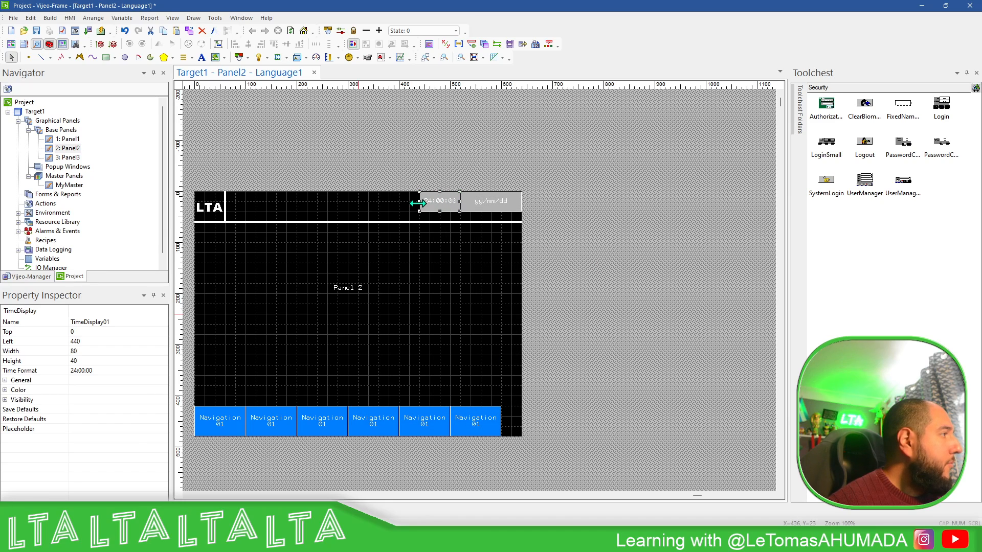
click(411, 164)
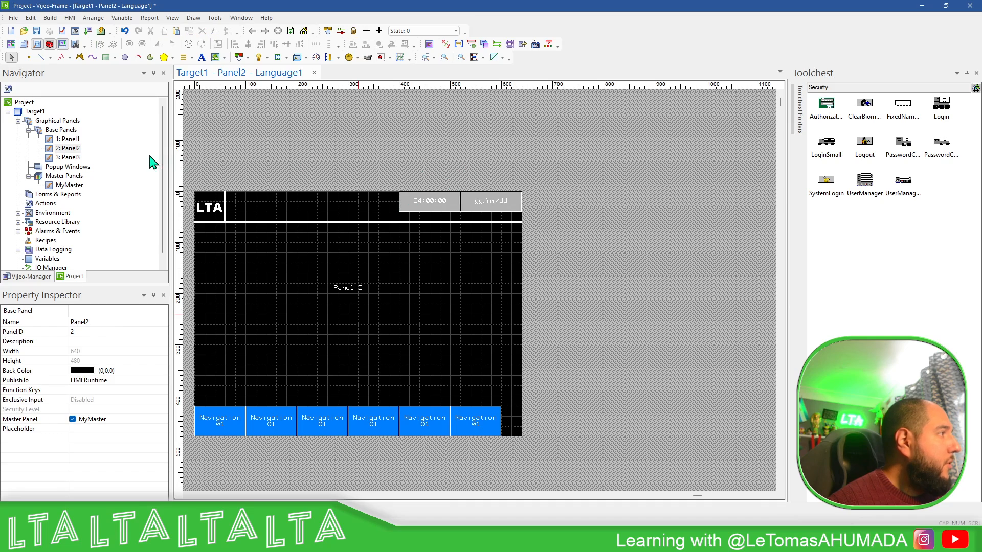
Move the time and date displays from Panel2 to the same place on MyMaster and check them on Panel3.
double_click(67, 139)
double_click(68, 148)
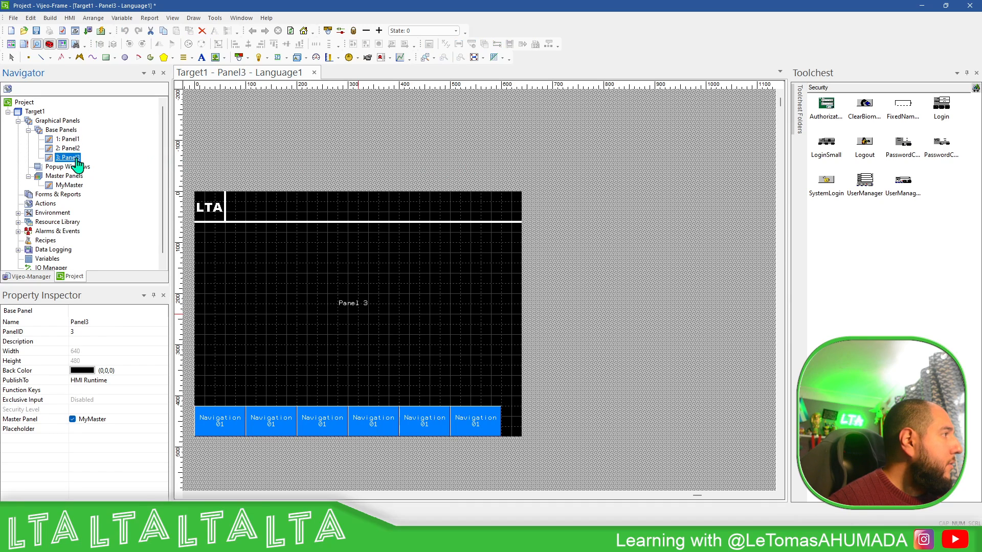
click(445, 203)
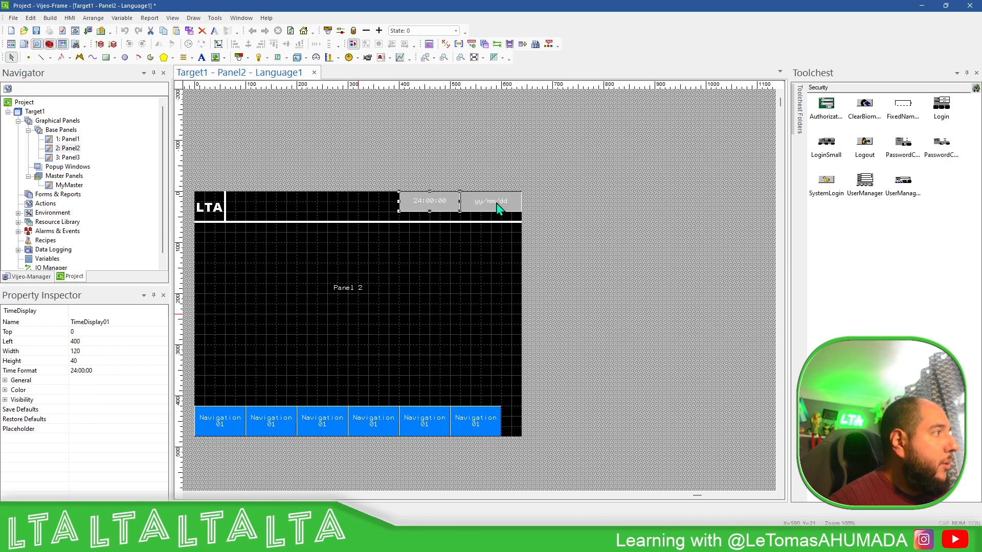
shift+click(488, 205)
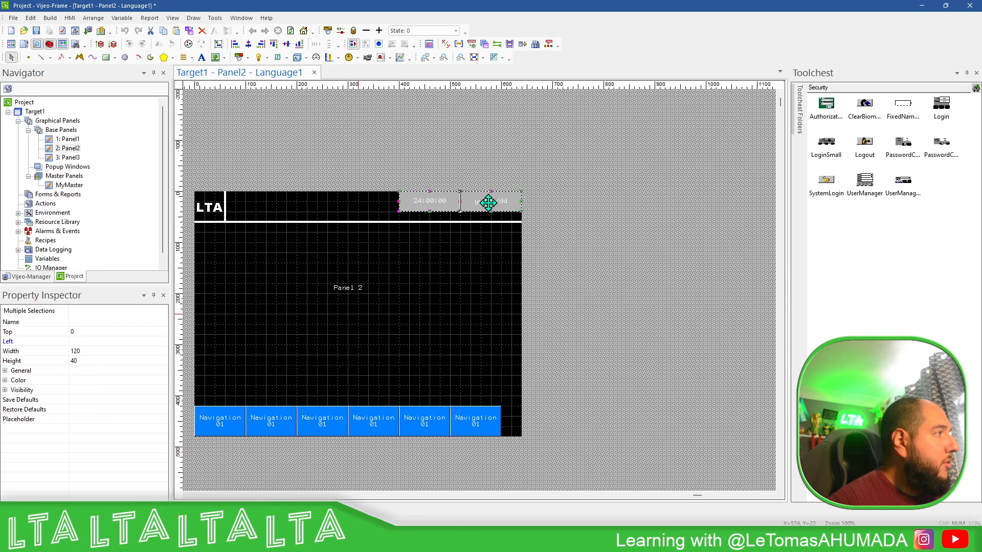
key(Delete)
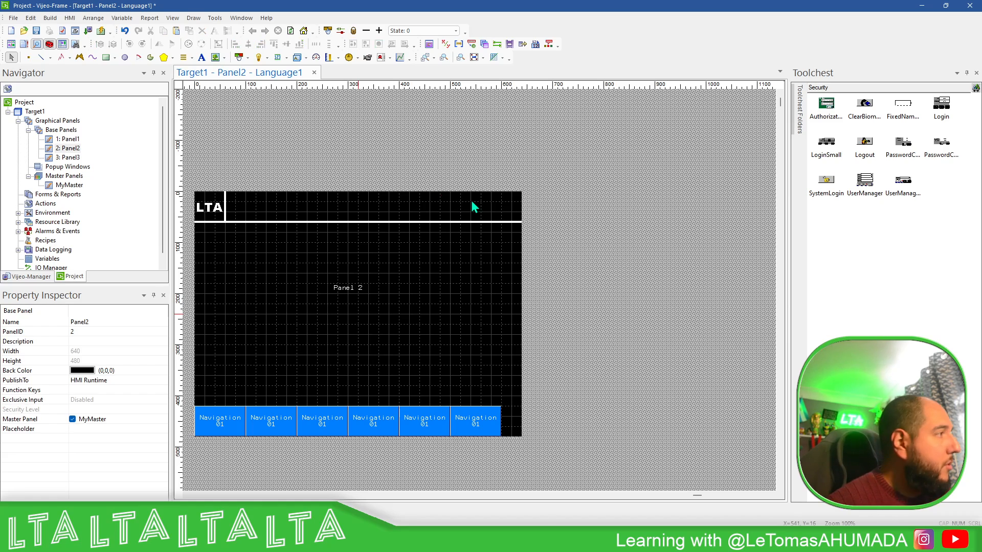
double_click(68, 185)
key(ctrl+v)
click(450, 175)
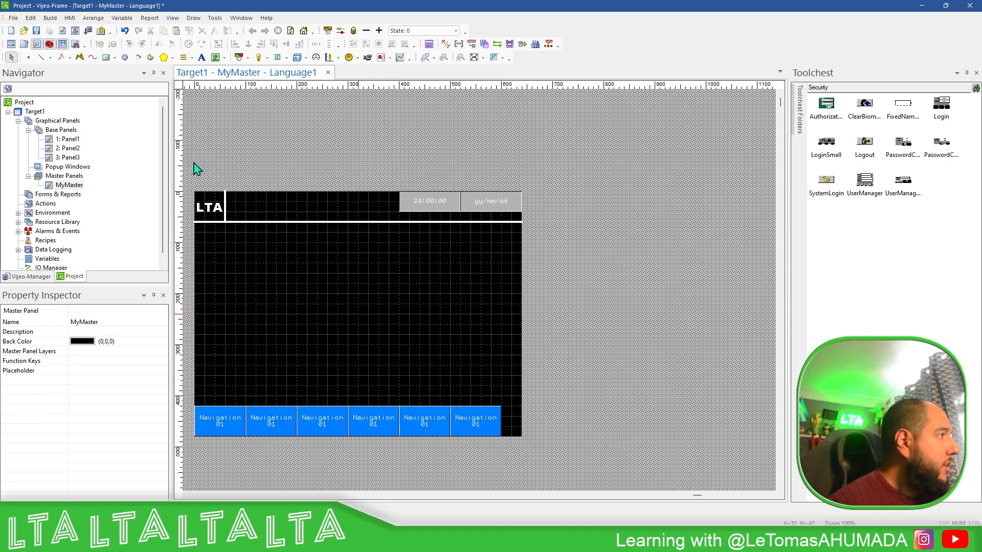
double_click(70, 157)
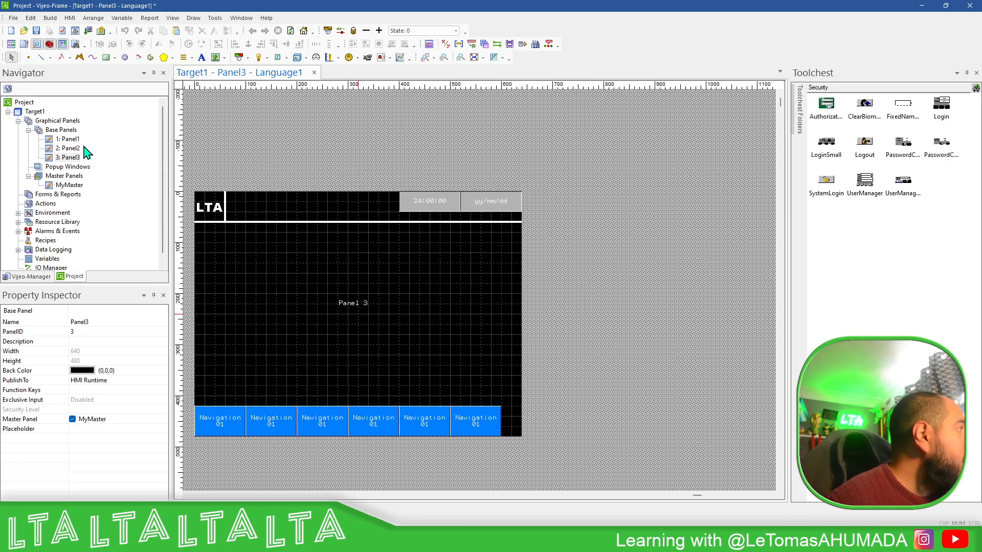
Create a folder named ID_001_010_Main under Base Panels.
right_click(74, 132)
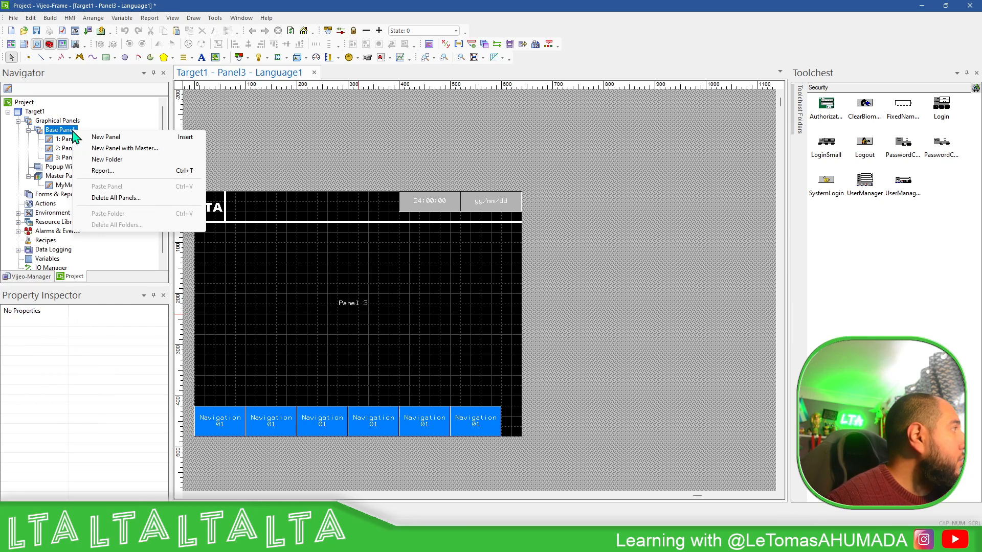
click(106, 159)
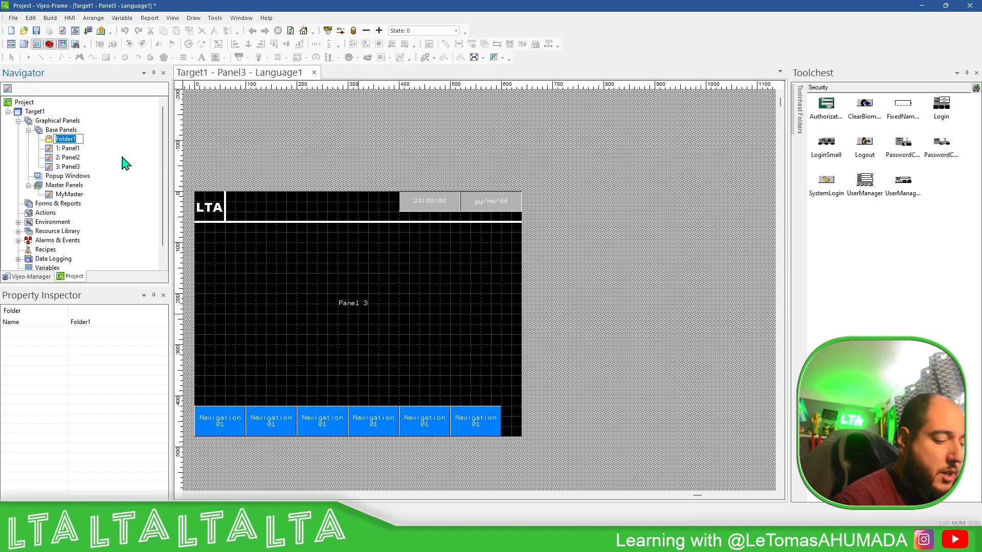
text(ID_)
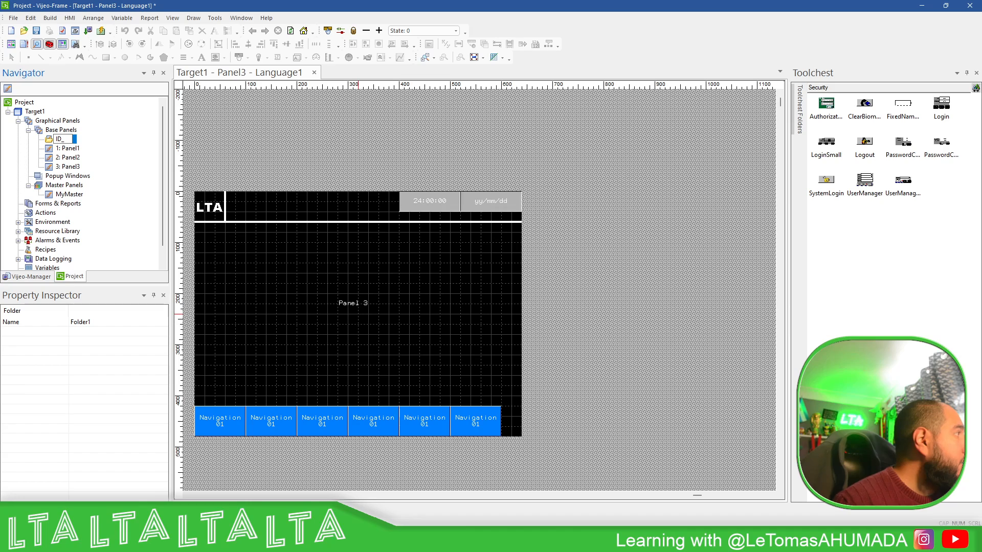
text(001_)
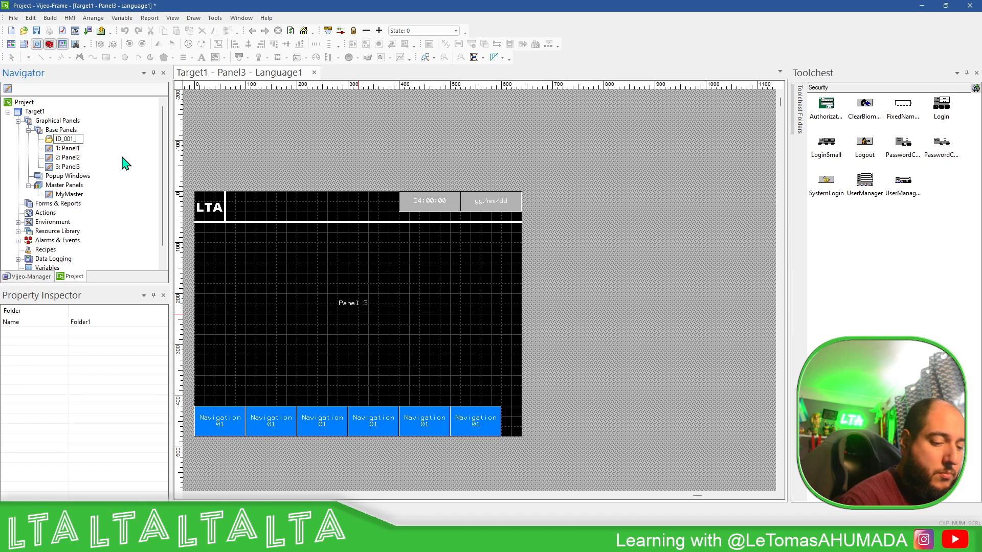
text(010_Main)
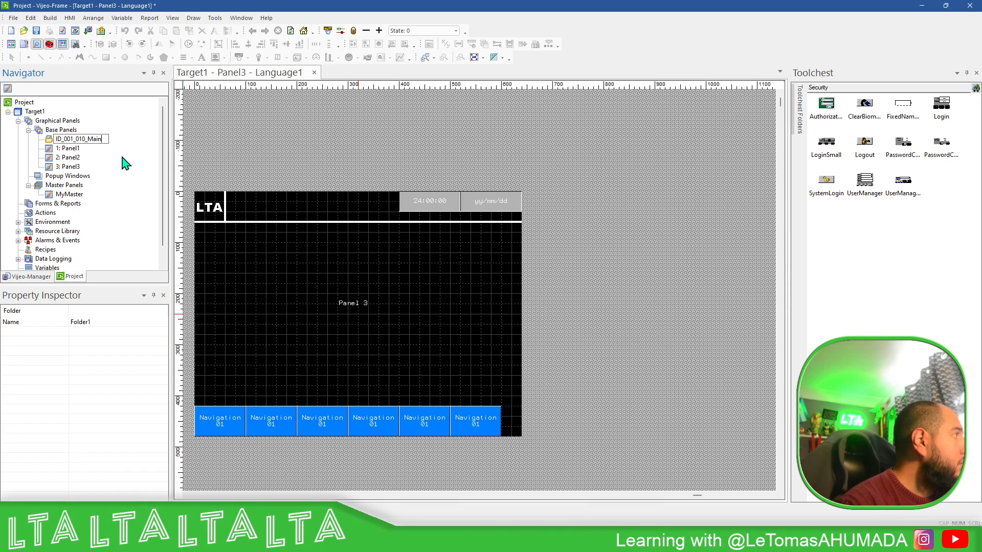
key(Return)
Move Panel1 into the ID_001_010_Main folder.
right_click(90, 139)
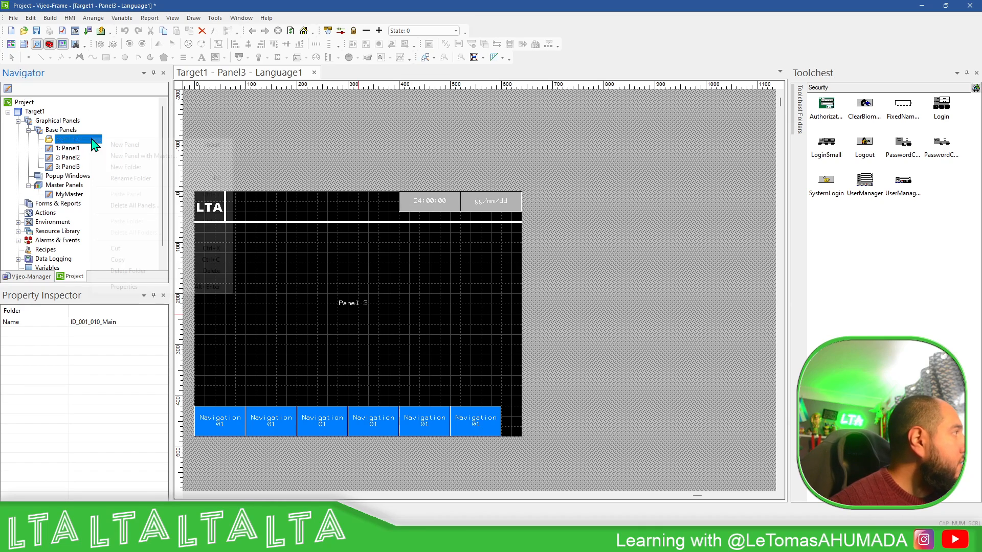
click(60, 152)
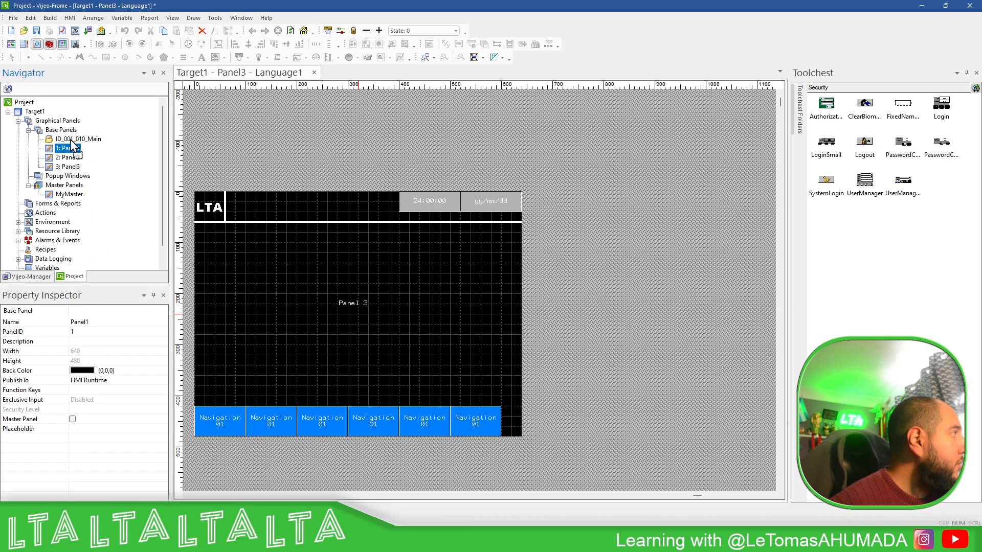
drag(64, 150, 84, 141)
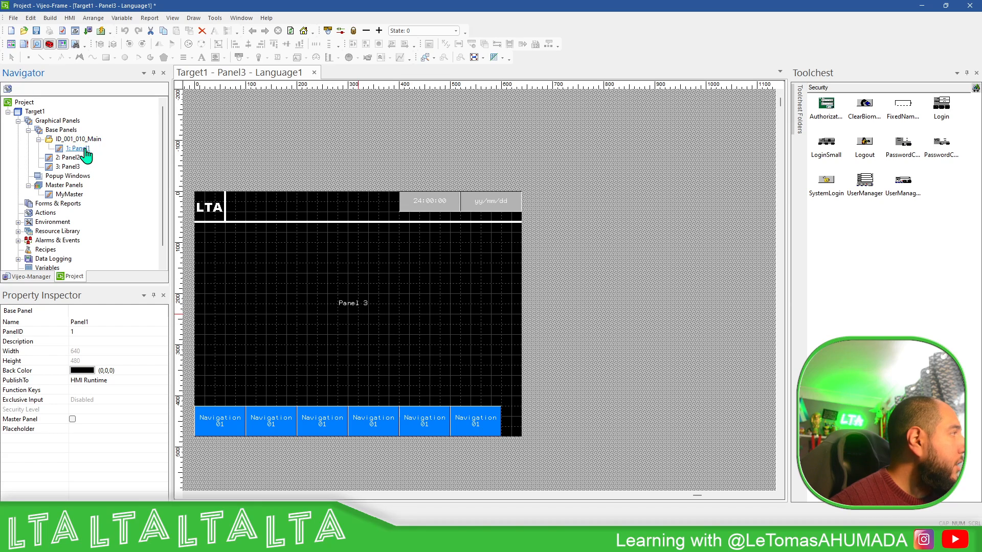
Rename Panel1 in the ID_001_010_Main folder as ID001_Main.
right_click(85, 155)
click(125, 167)
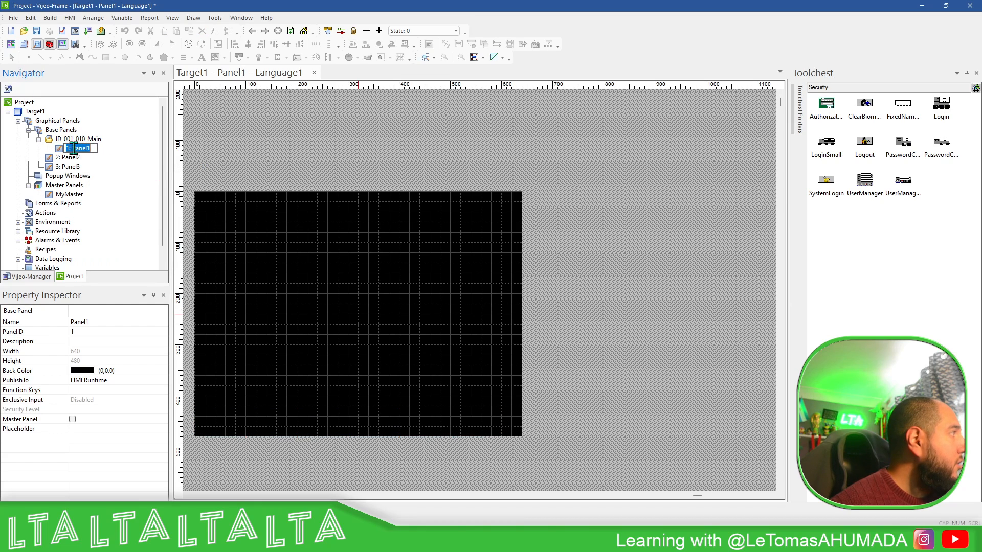
drag(74, 149, 97, 149)
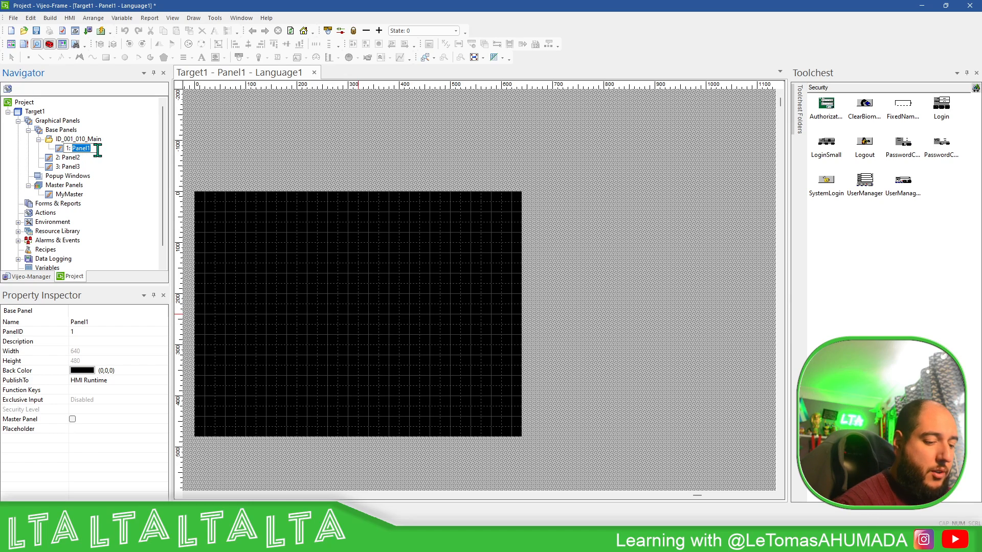
text(ID)
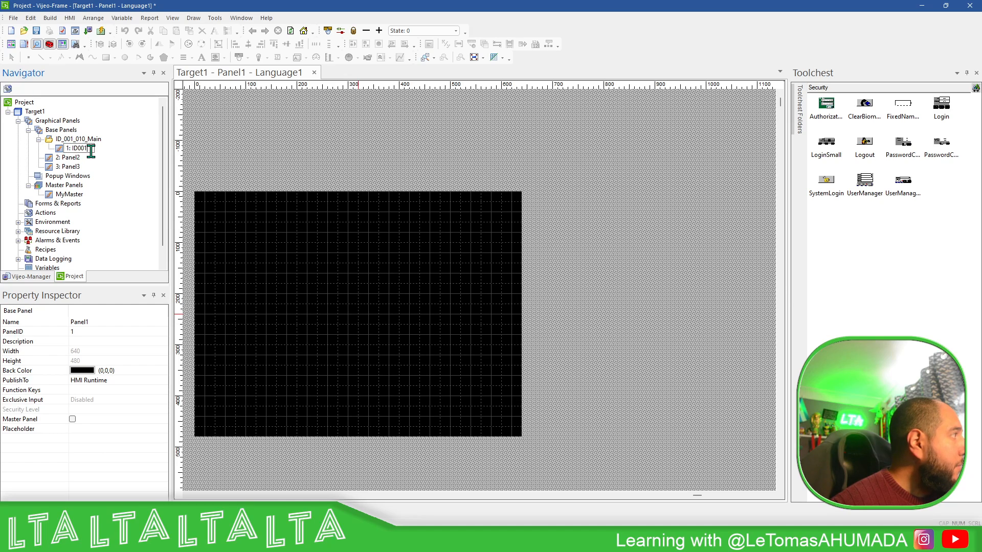
text(001)
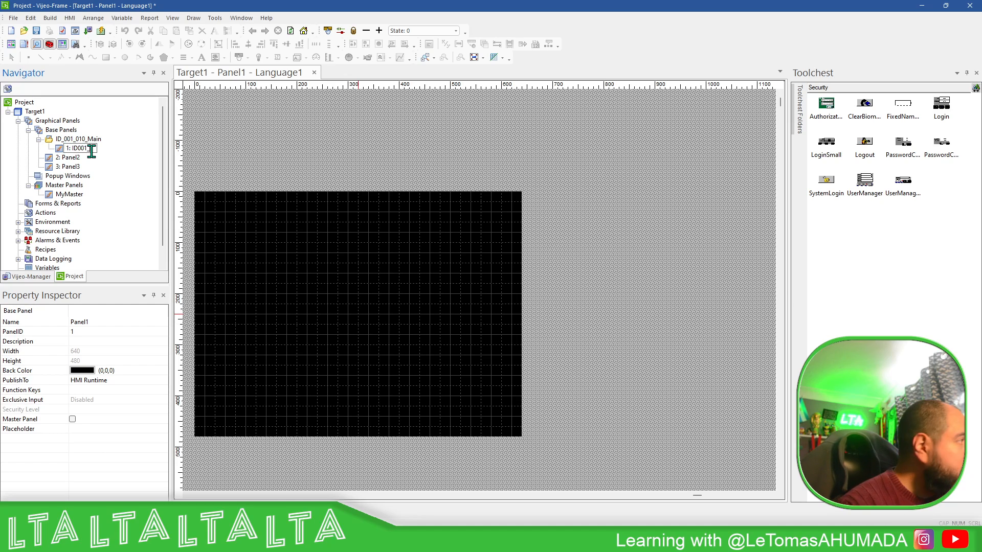
text(_Main)
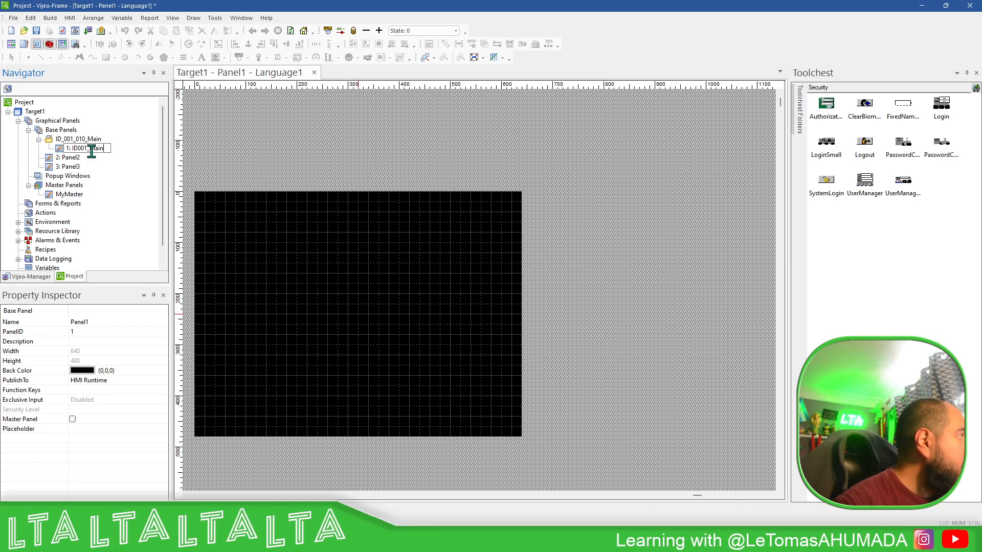
key(Return)
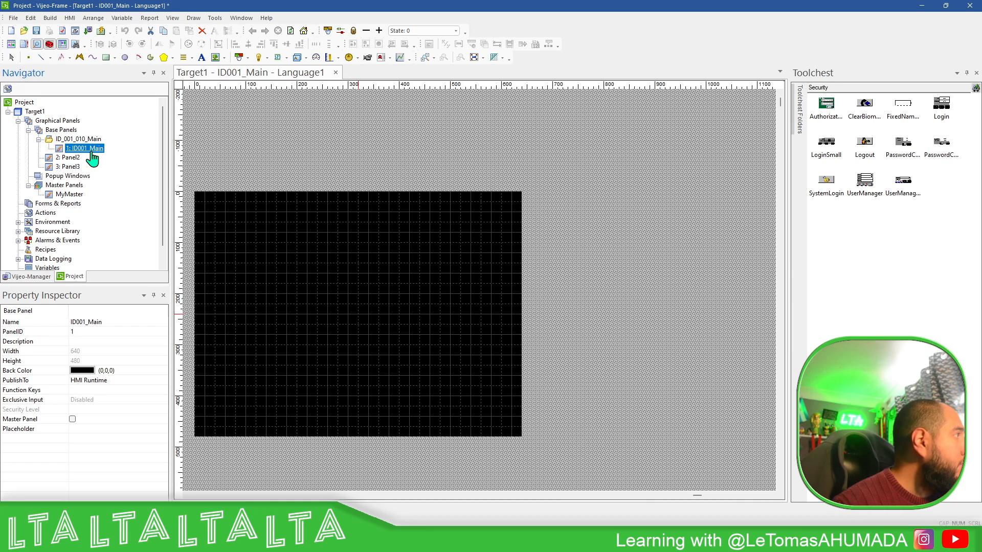
Assign MyMaster as the master panel of the ID001_Main panel.
click(316, 230)
click(76, 419)
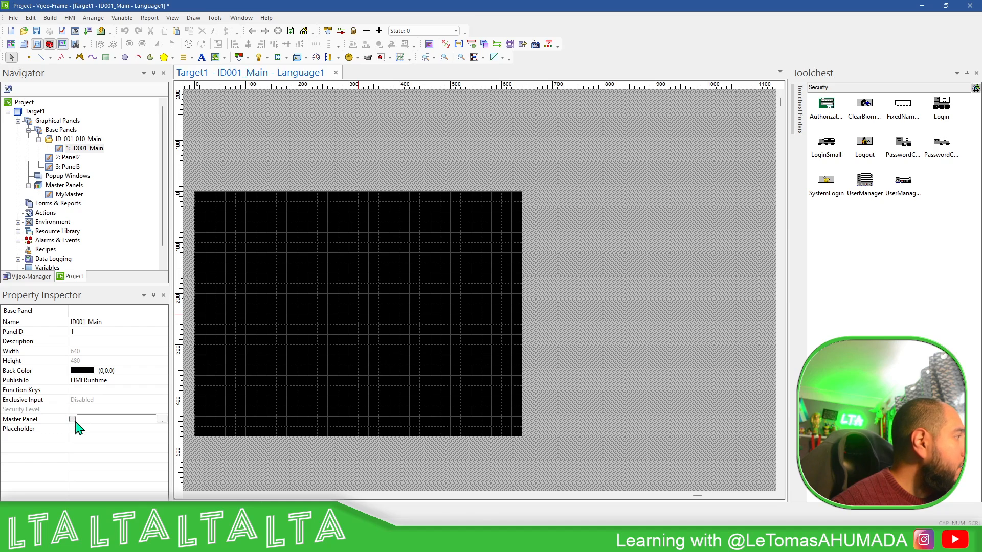
click(75, 414)
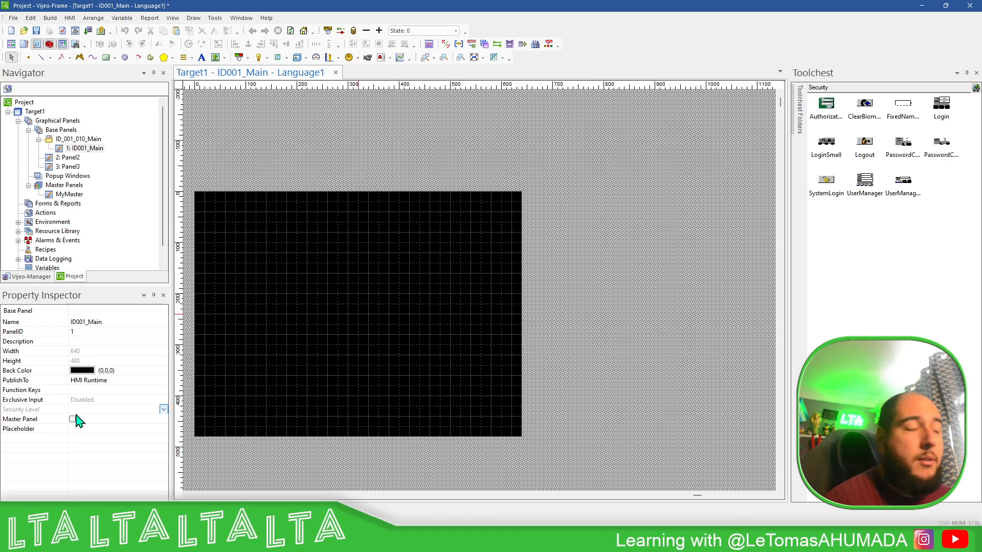
click(70, 423)
click(73, 419)
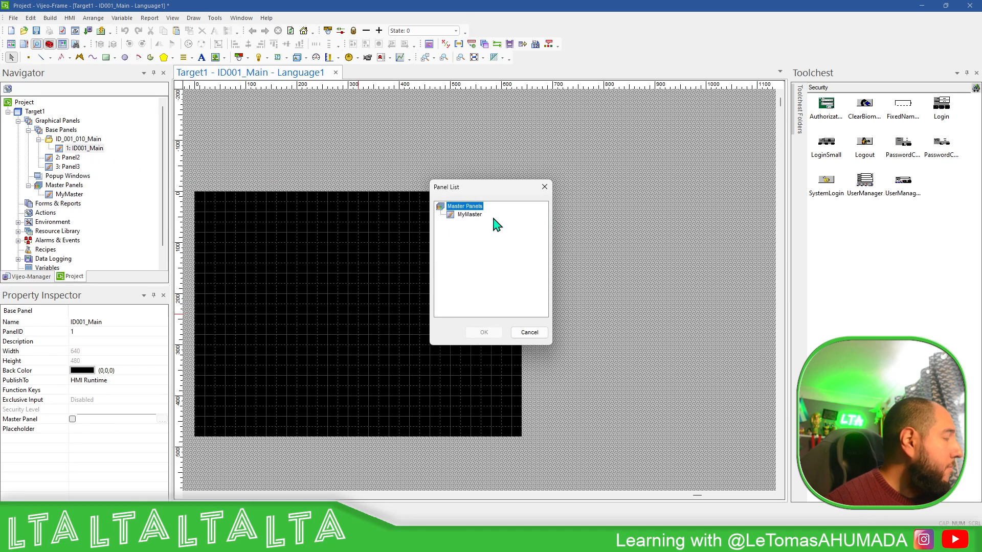
click(468, 215)
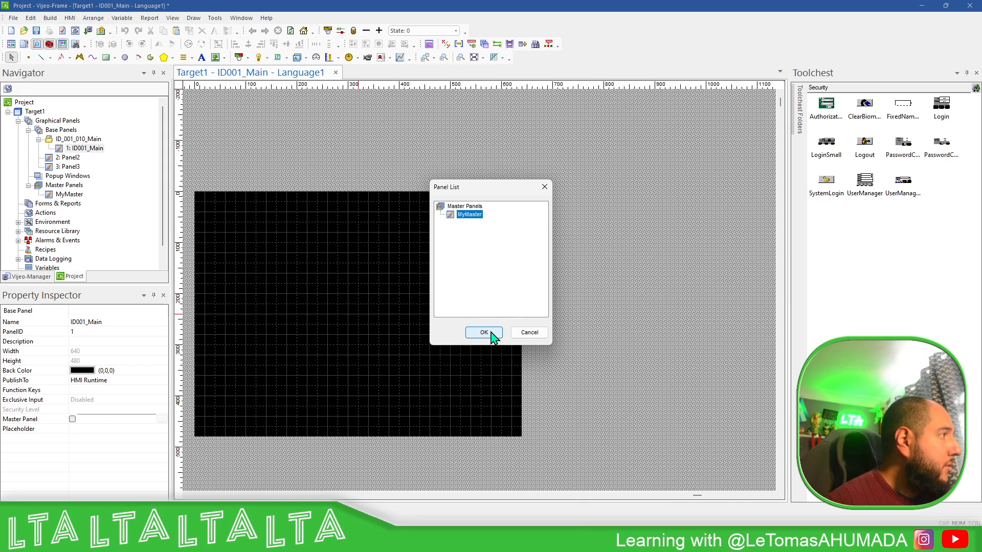
click(484, 333)
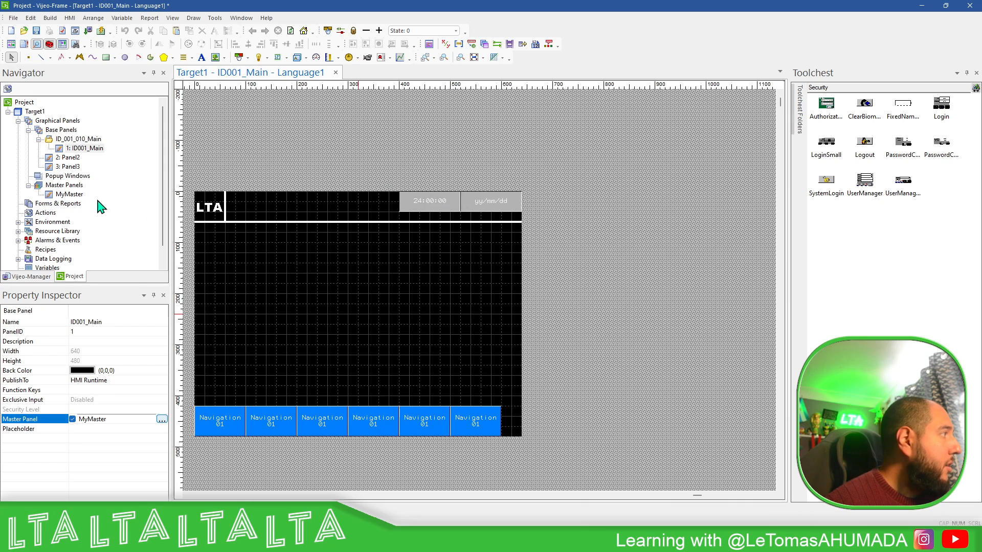
On MyMaster, give the first navigation switch a When Touch Panel operation that changes to panel ID 1, ID001_Main.
click(77, 197)
double_click(77, 198)
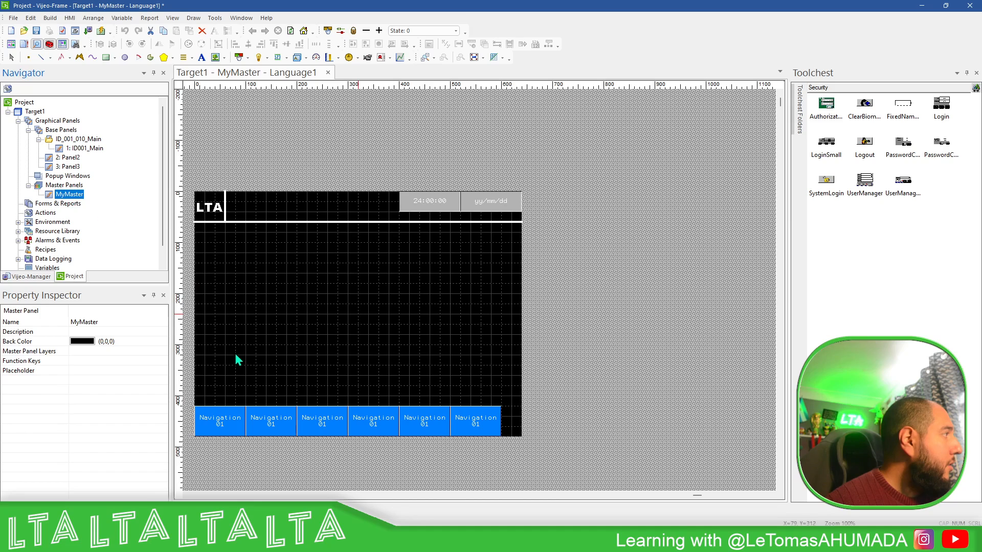
click(220, 416)
double_click(245, 417)
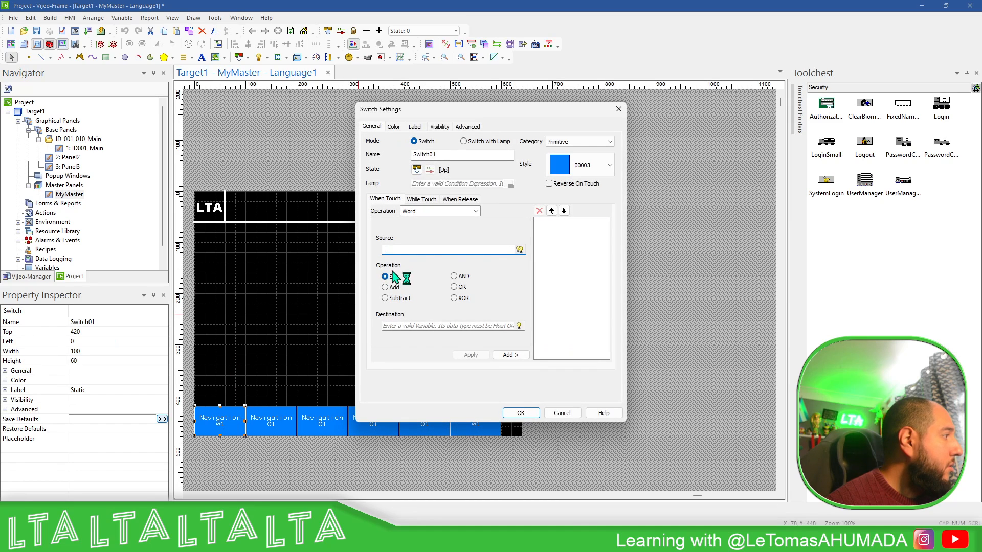
click(476, 211)
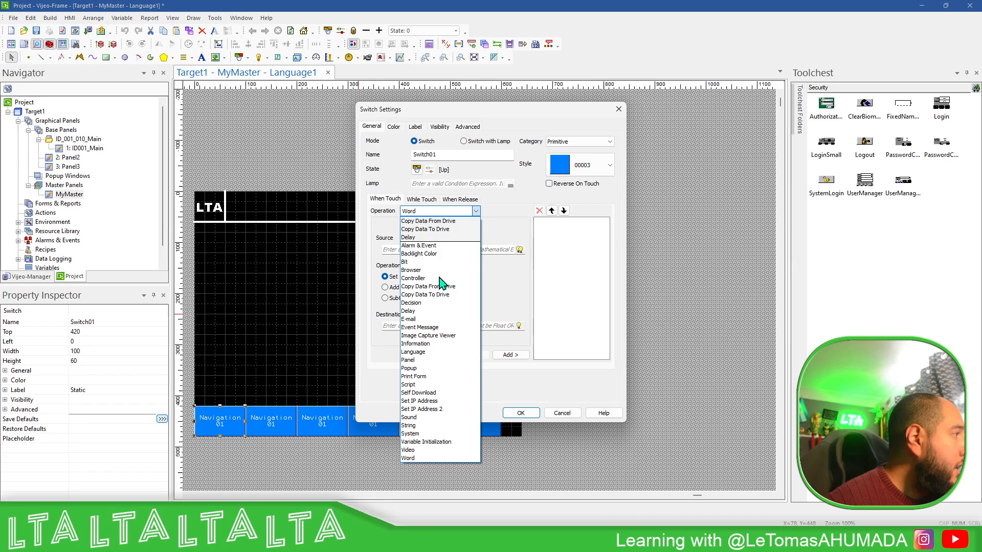
click(423, 361)
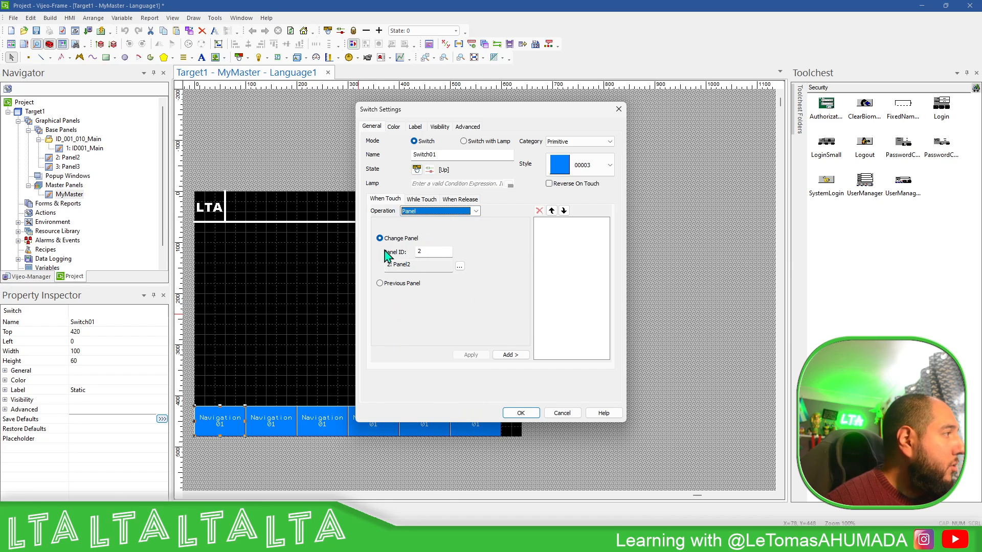
click(429, 253)
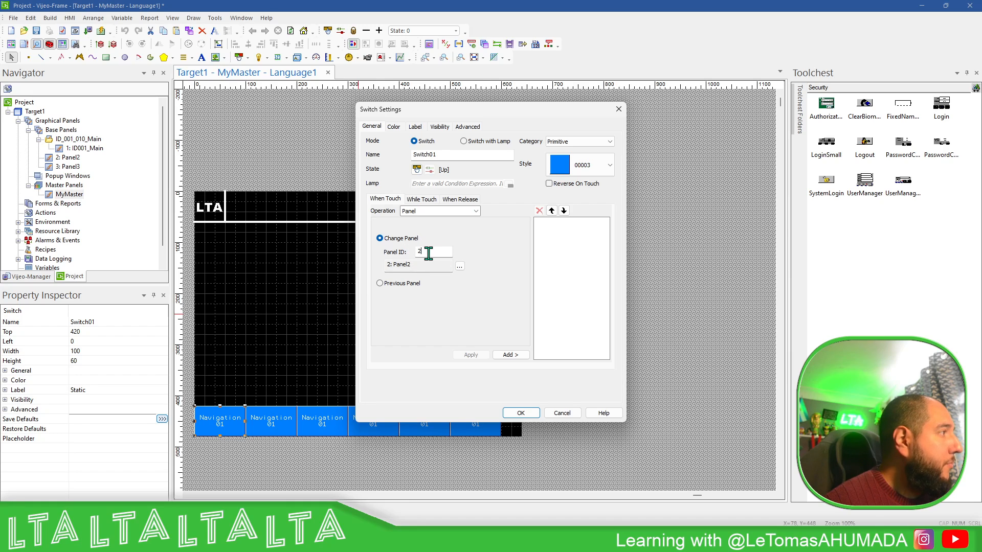
text(1)
click(510, 355)
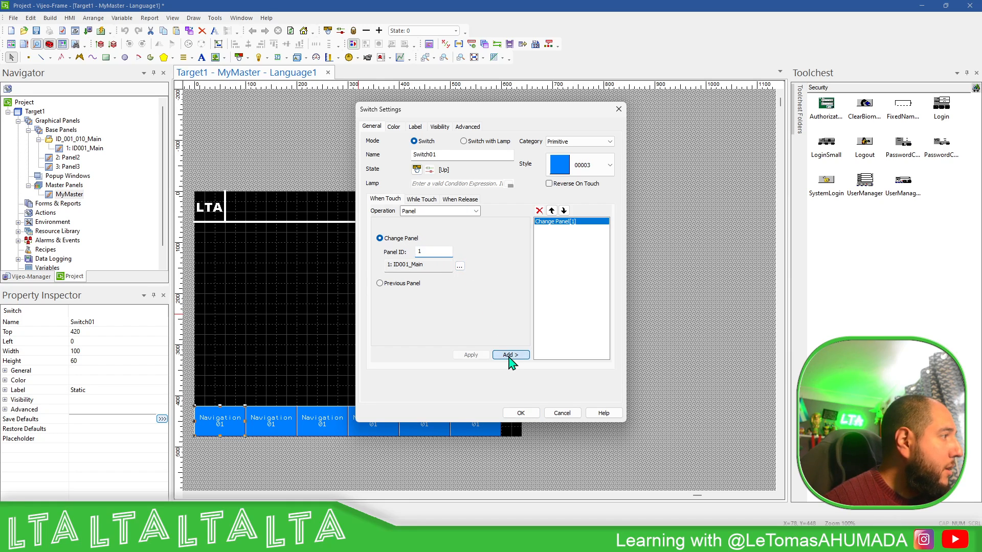
click(520, 412)
Add a When Touch Panel operation to the second navigation switch that changes to panel ID 2, Panel2.
double_click(273, 420)
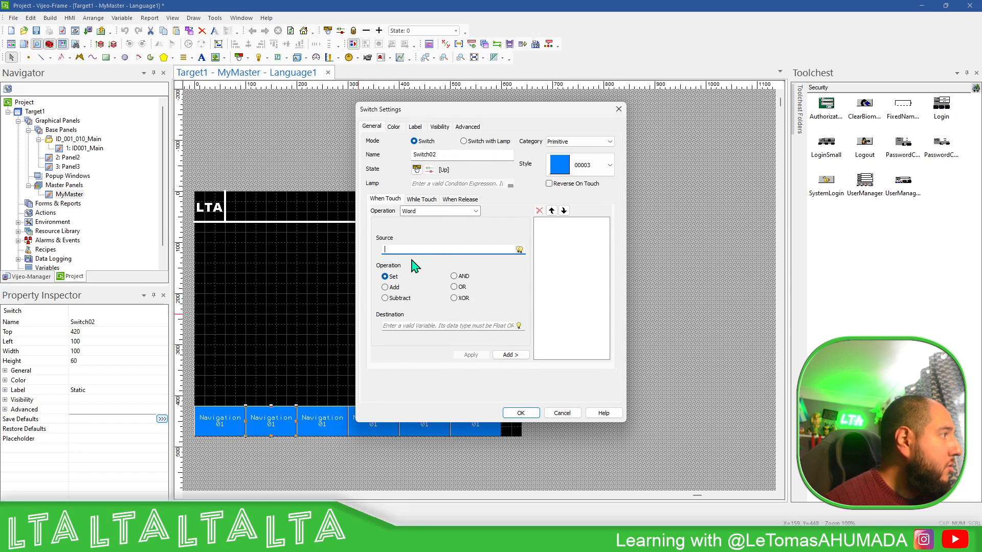
click(476, 210)
click(437, 227)
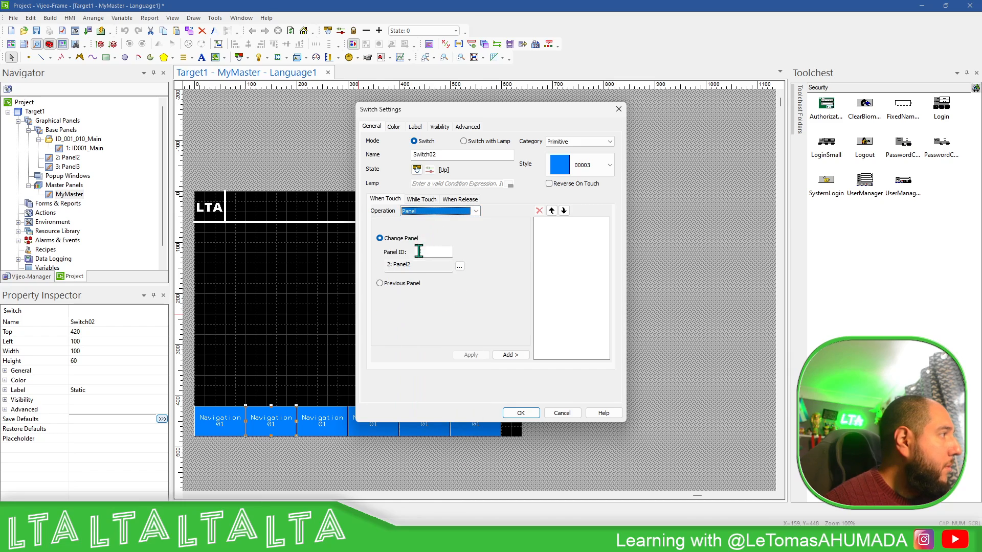
click(476, 211)
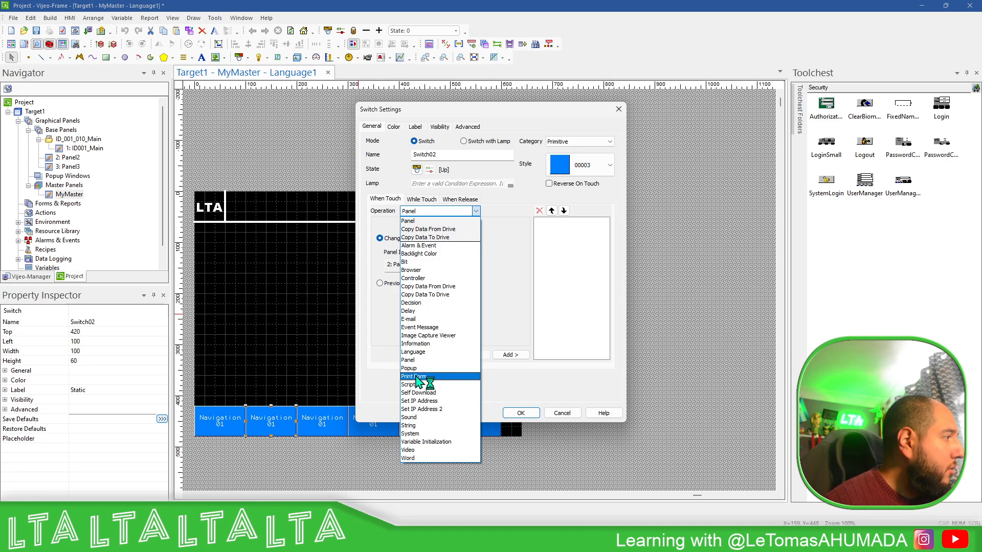
click(414, 360)
double_click(413, 252)
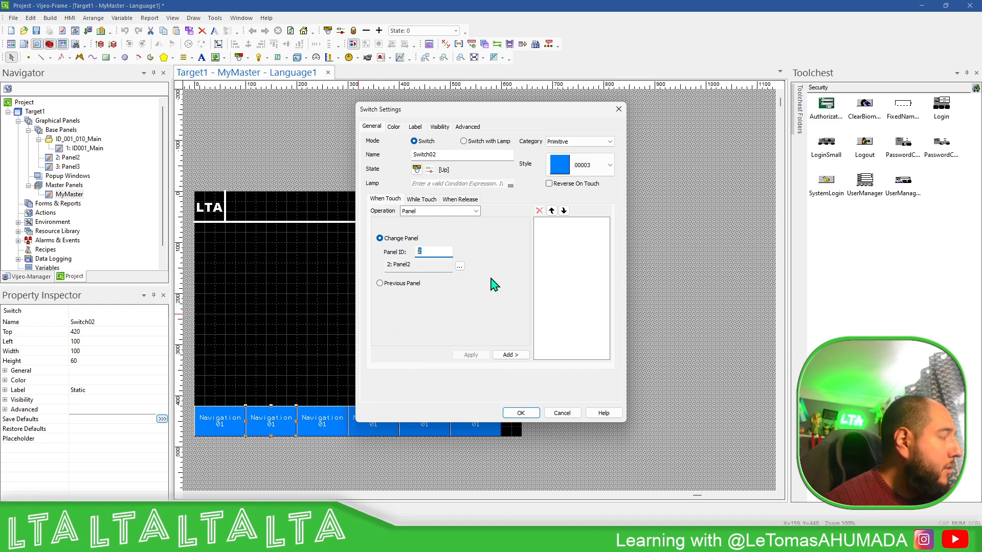
click(510, 355)
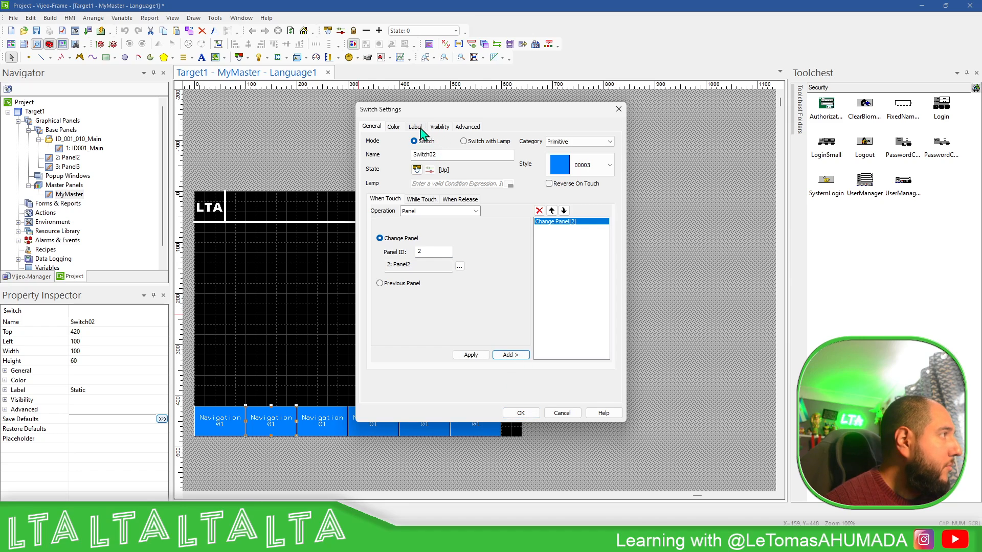
Change the second navigation switch's label to "Navigation 02" and apply its settings.
click(414, 126)
click(389, 245)
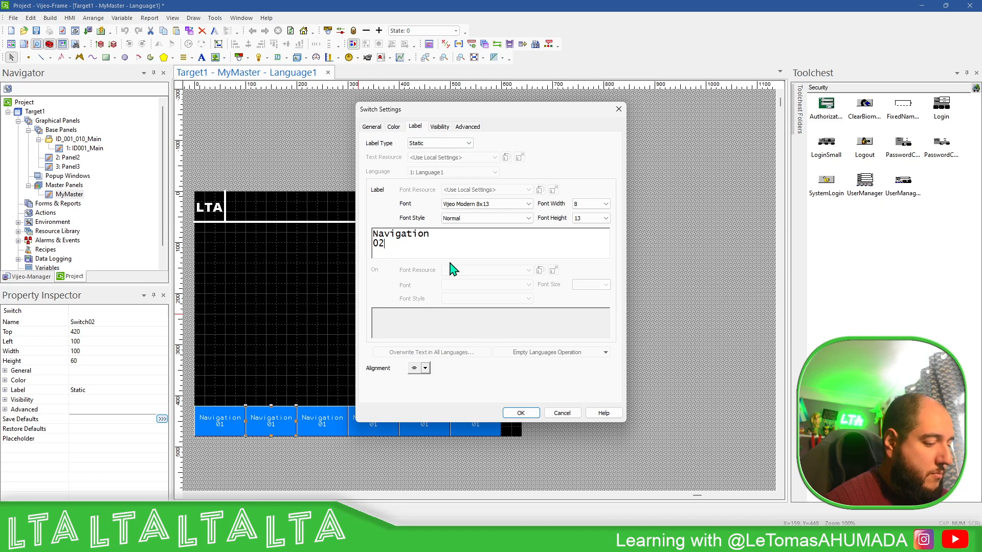
click(527, 411)
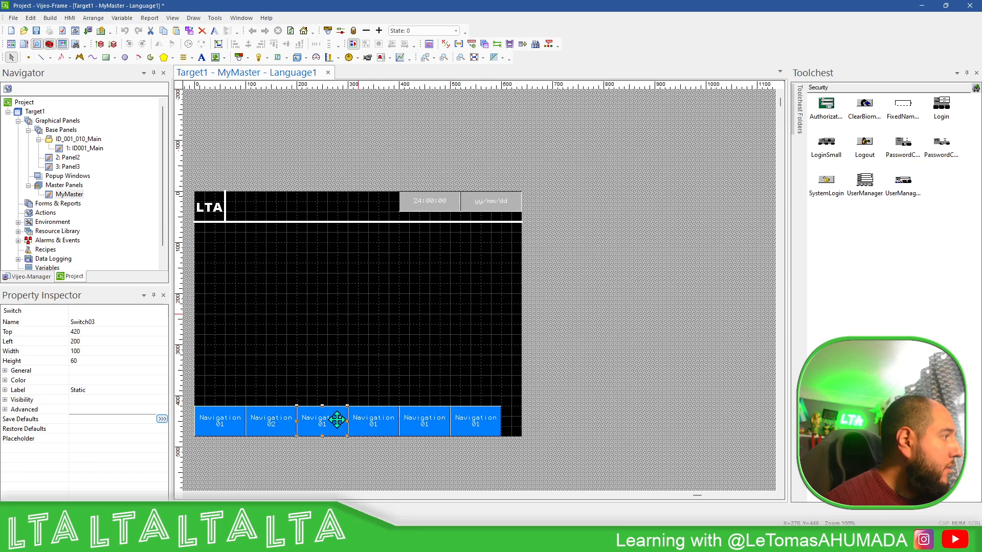
Add a When Touch Panel operation to the third navigation switch that changes to panel ID 3, Panel3.
double_click(337, 420)
click(476, 211)
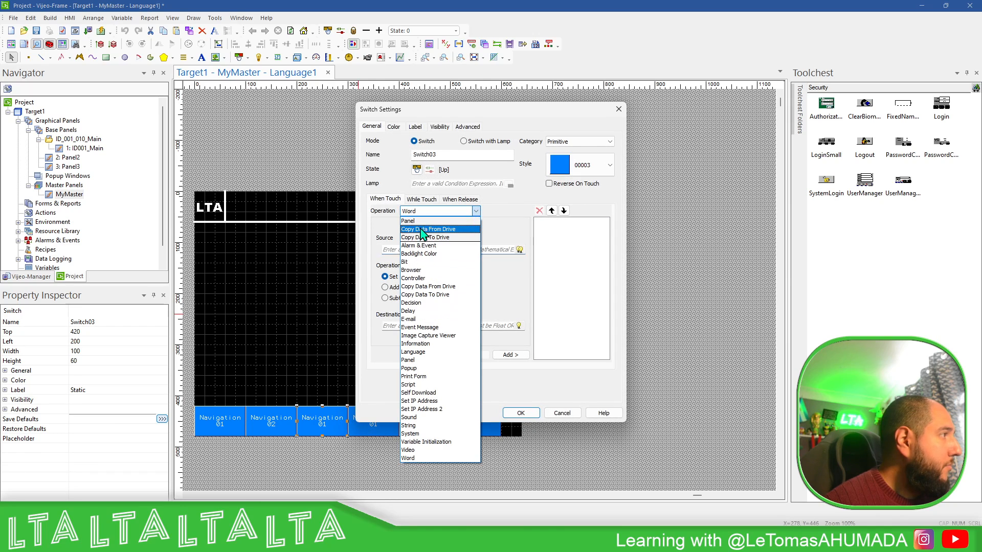
click(429, 221)
click(434, 251)
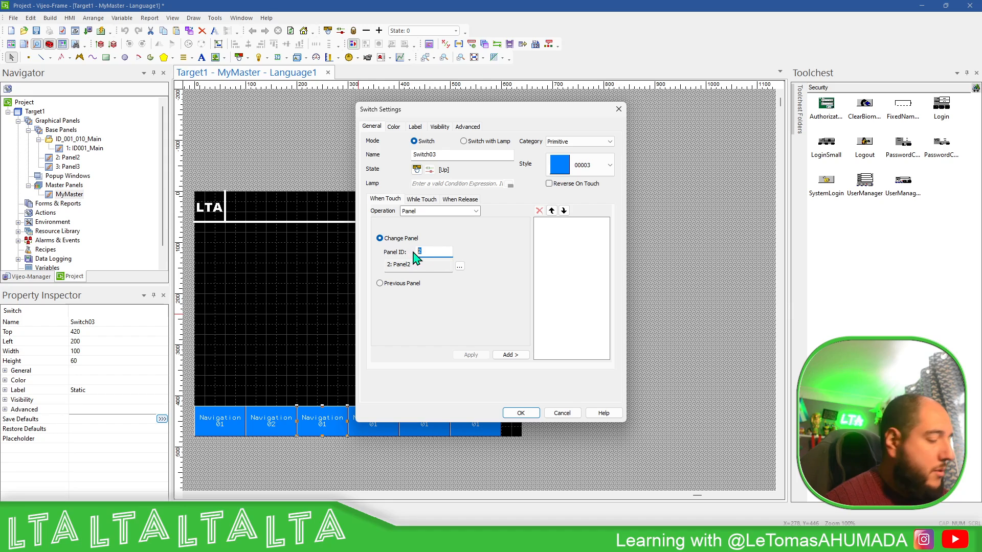
text(3)
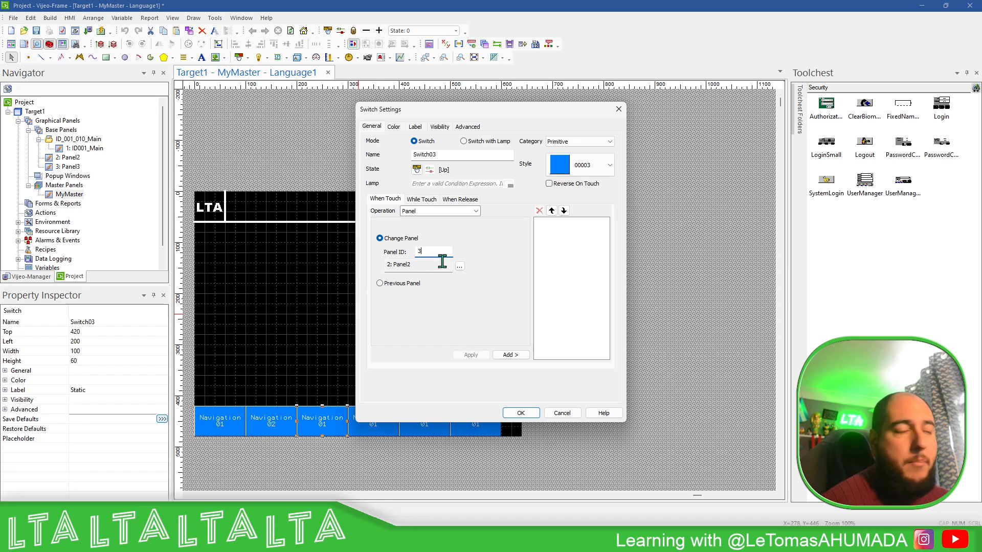
click(459, 266)
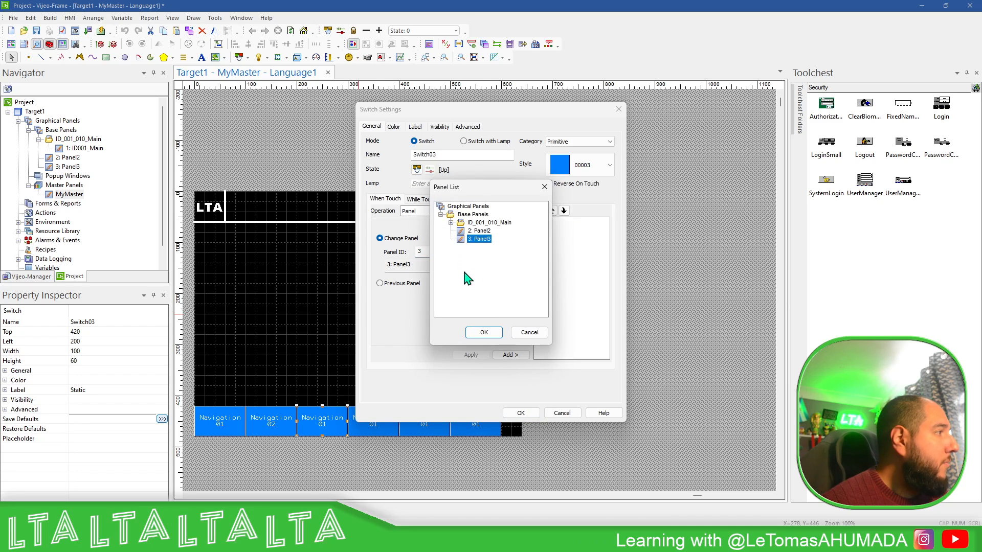
click(451, 223)
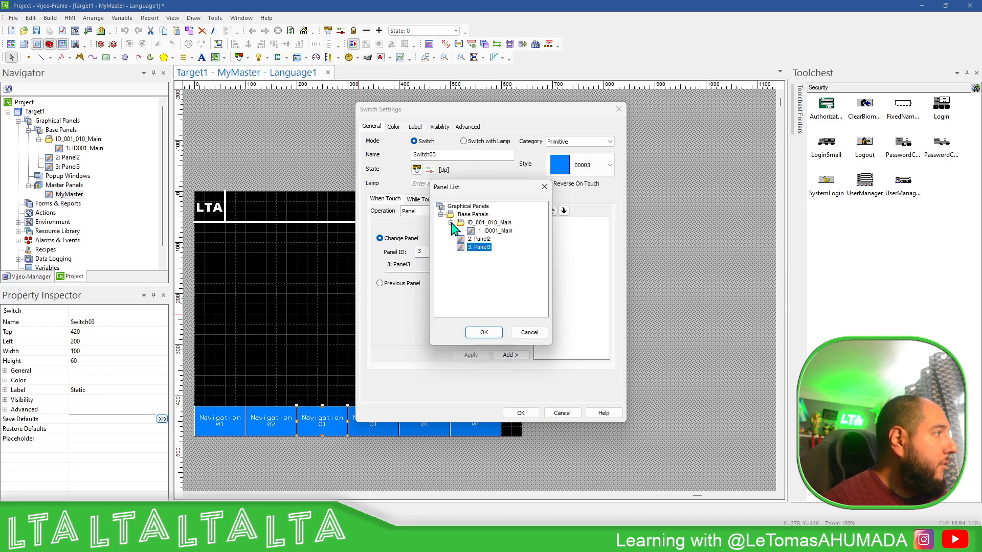
click(492, 333)
click(509, 355)
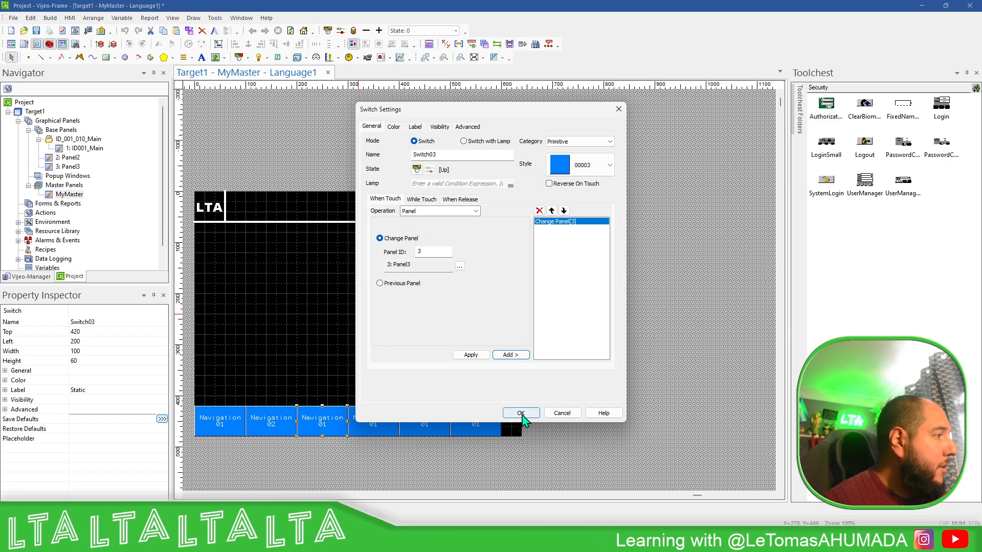
Change the third navigation switch's label to "Navigation 03" and apply its settings.
click(414, 127)
drag(392, 247, 376, 246)
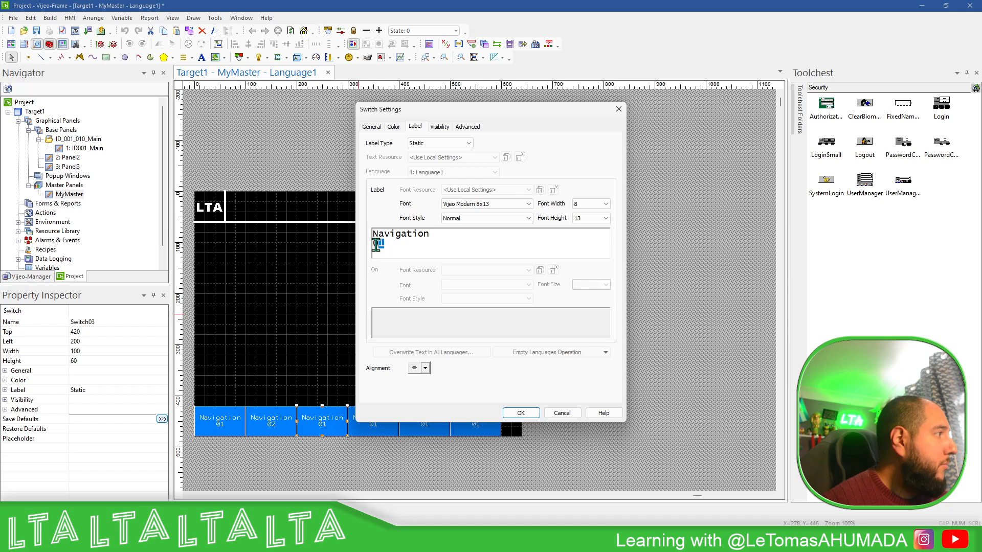
text(3)
click(521, 413)
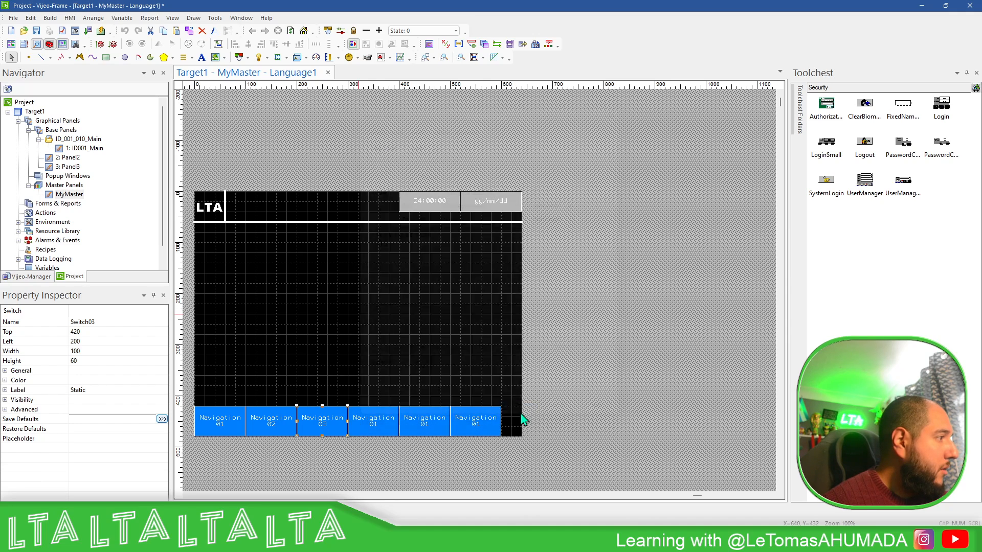
Delete the three surplus "Navigation 01" switches at the end of the navigation row on MyMaster.
drag(522, 389, 338, 457)
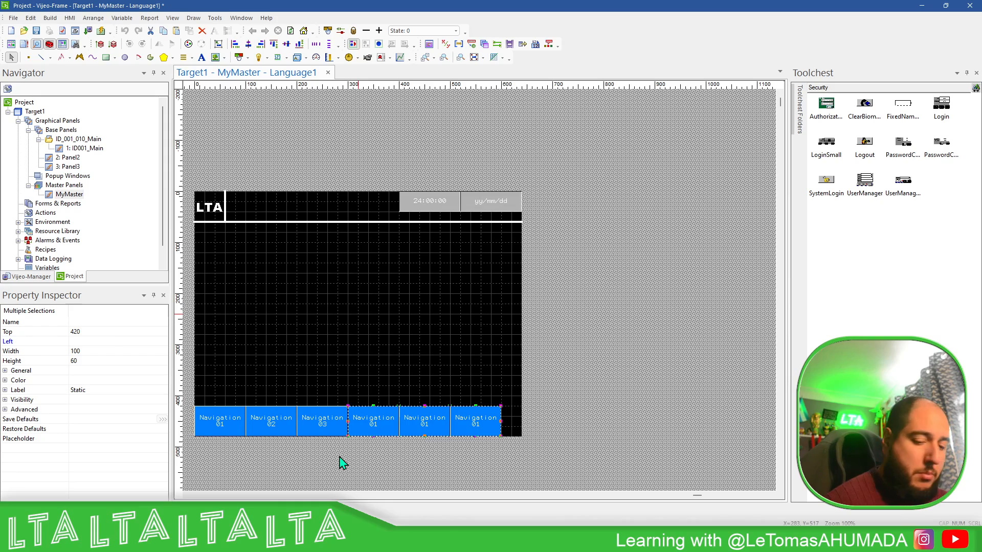
key(Delete)
Simulate the project from the ID001_Main panel, test the navigation switches for changing panels, and close the runtime.
double_click(92, 148)
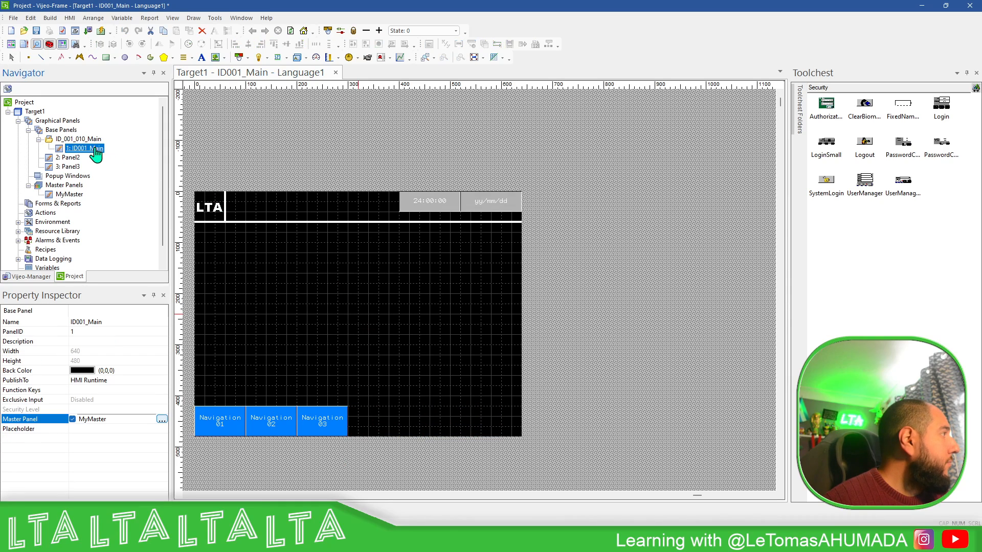
click(101, 30)
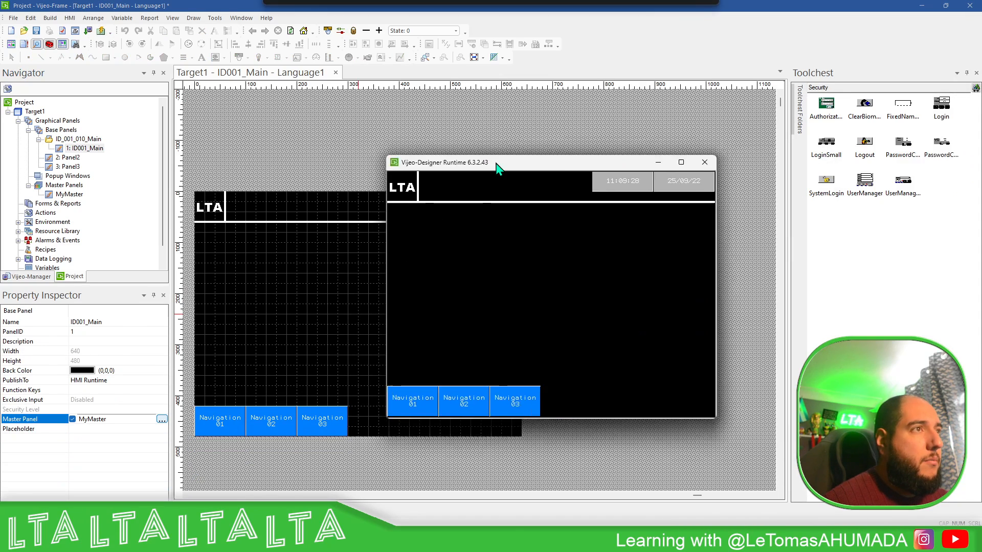
drag(495, 166, 364, 123)
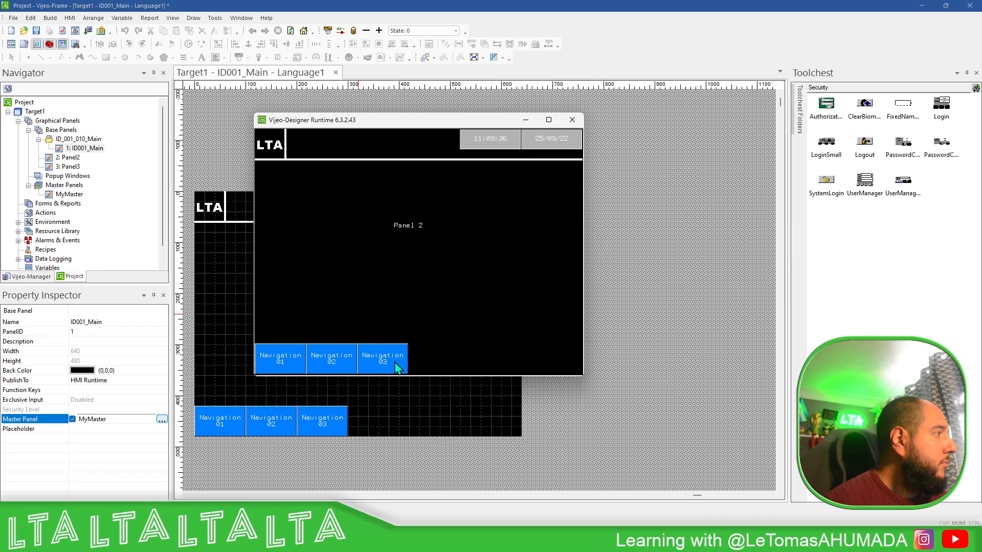
click(331, 364)
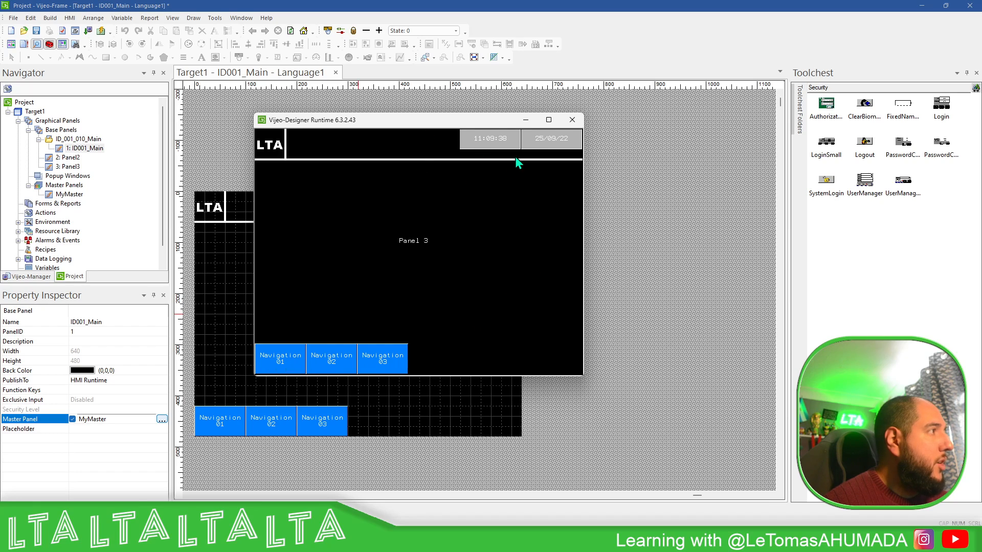
click(572, 120)
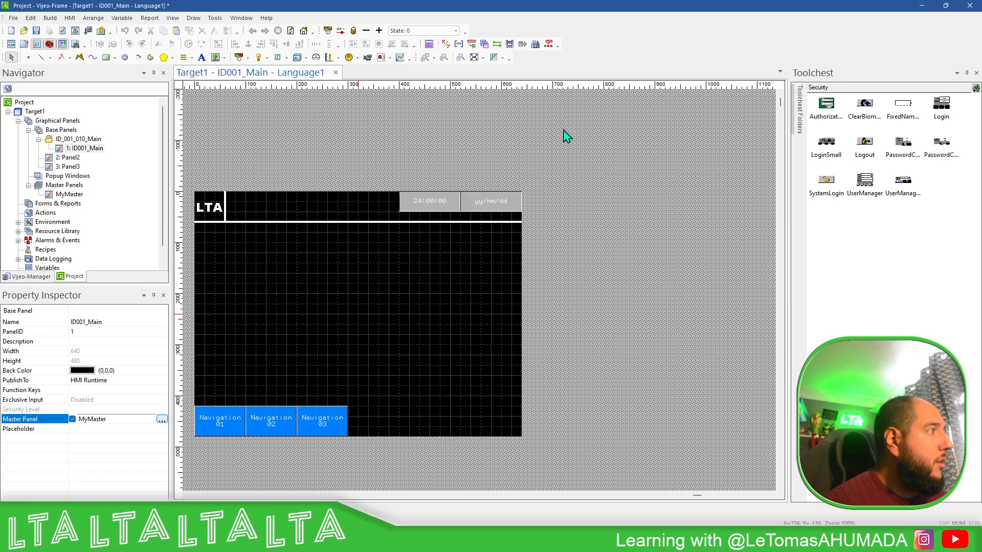
Set the MyMaster master panel's back color to light cyan (128,255,255).
double_click(77, 195)
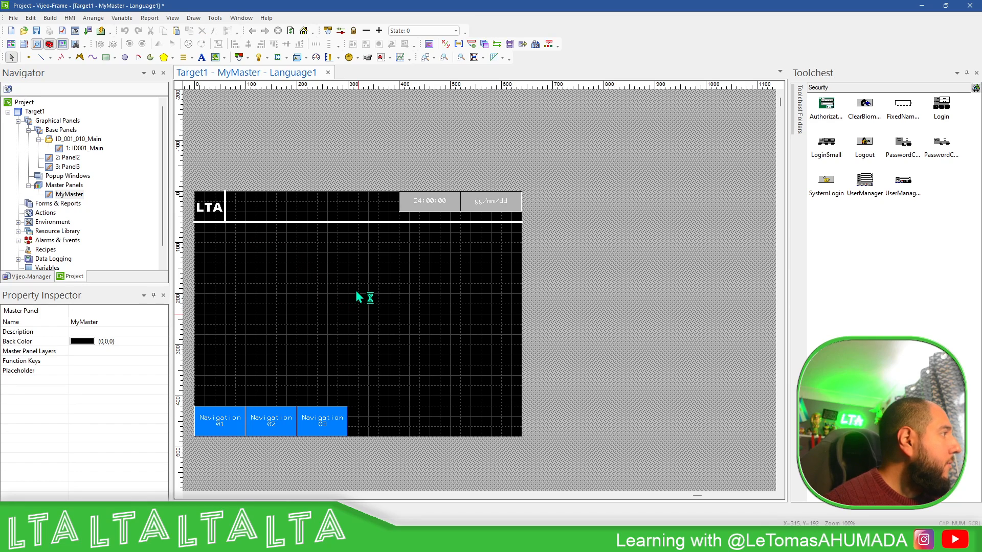
click(80, 345)
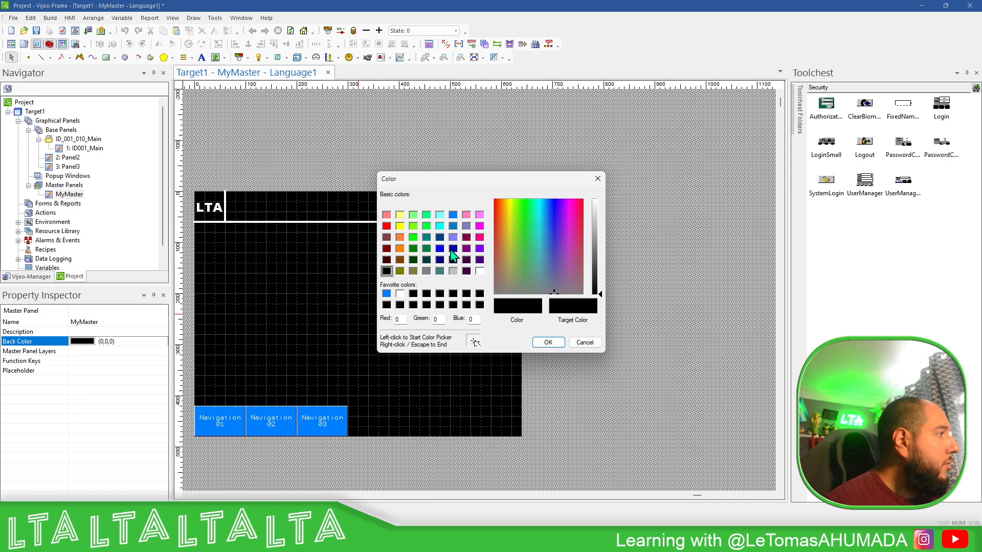
click(439, 215)
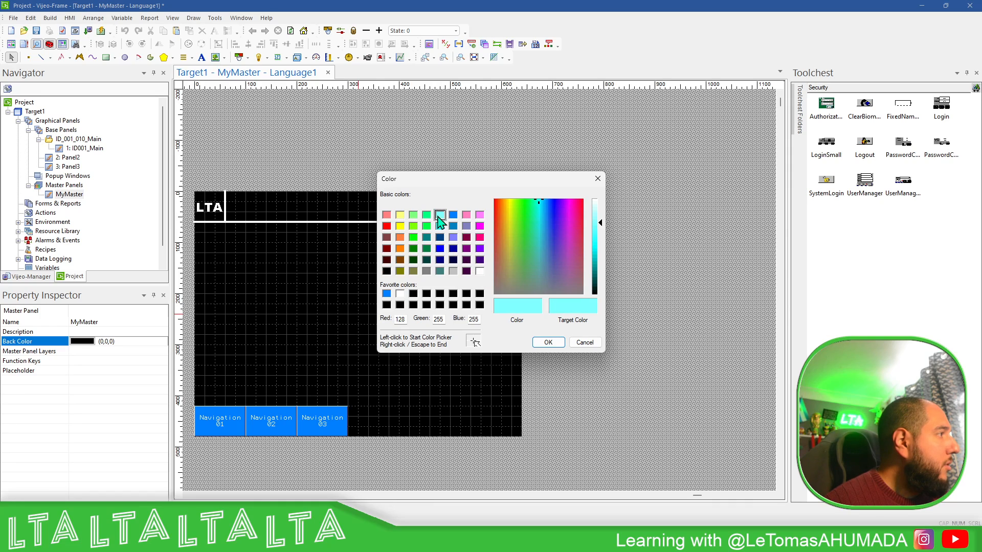
click(547, 342)
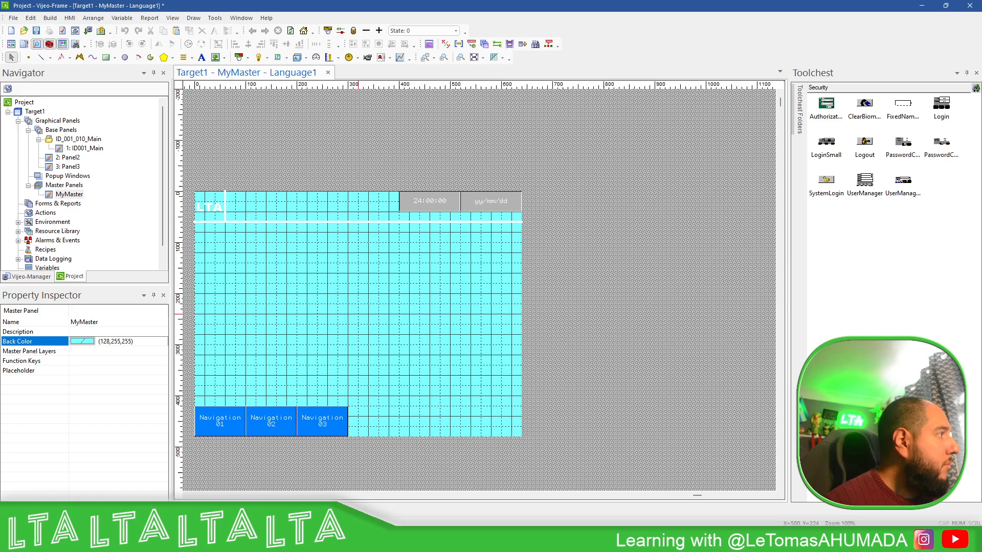
Check whether the ID001_Main, Panel2 and Panel3 base panels take over the master panel's background color.
click(87, 141)
double_click(90, 149)
click(71, 159)
double_click(71, 158)
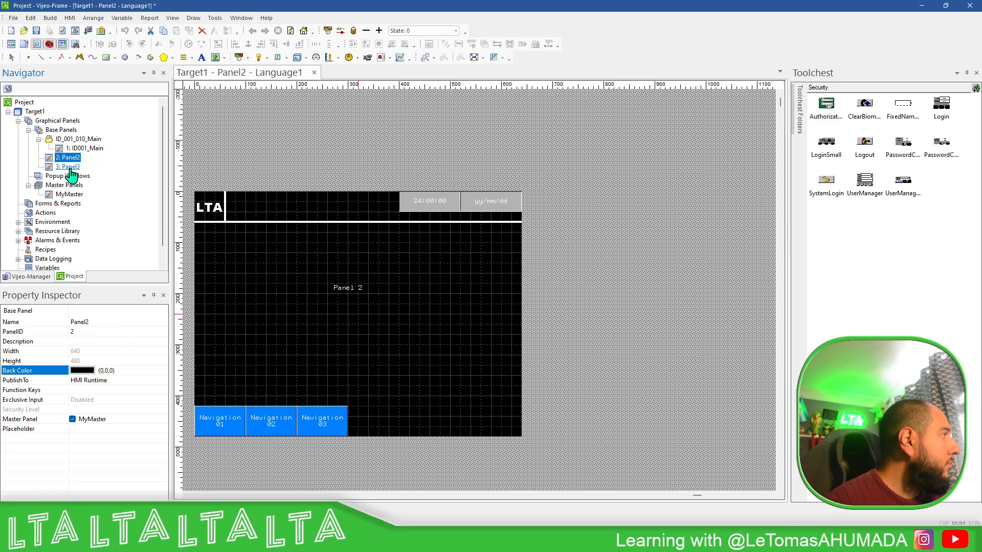
double_click(69, 167)
double_click(84, 148)
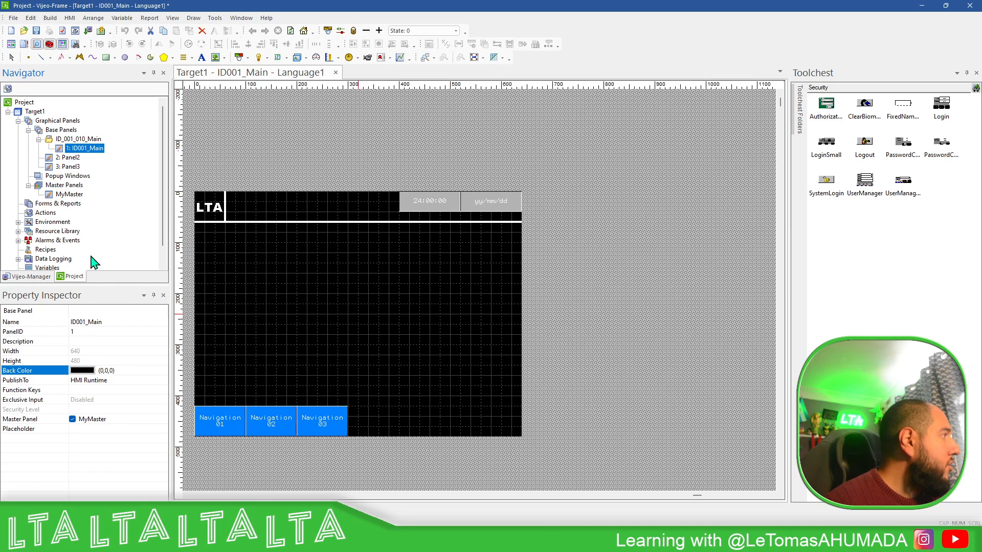
Reset the MyMaster master panel's back color to black (0,0,0).
double_click(71, 195)
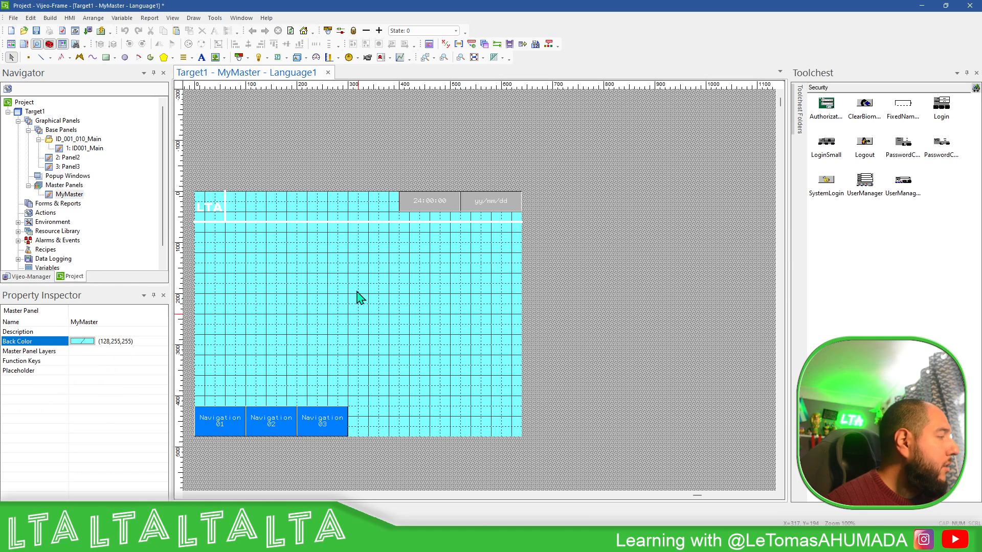
click(82, 342)
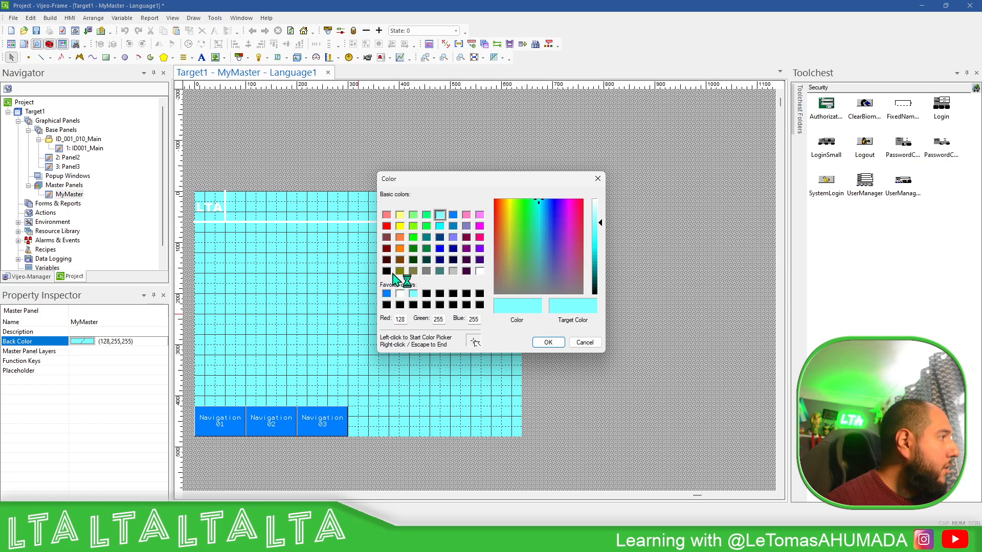
click(387, 271)
click(546, 342)
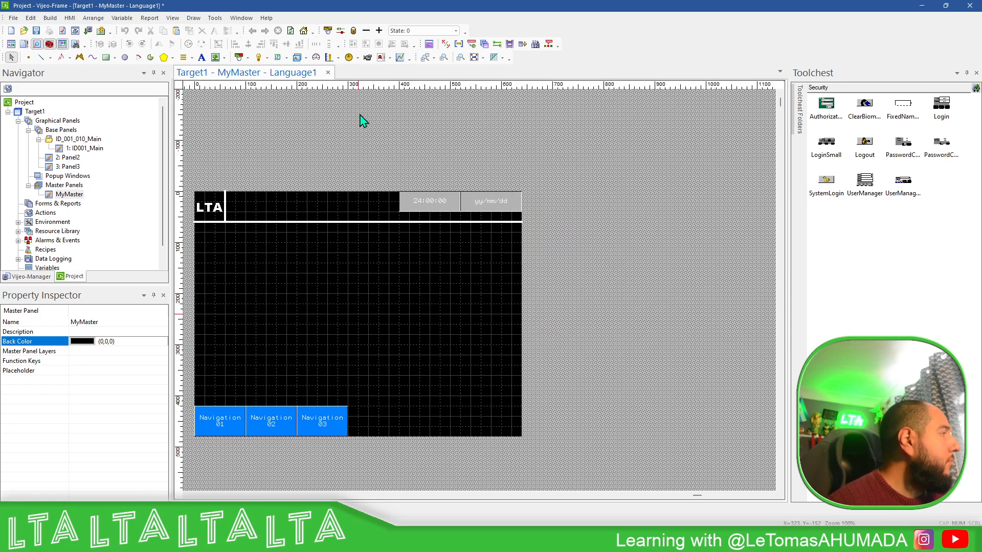
Draw a 640 by 60 rectangle covering the header area of the MyMaster panel.
click(109, 59)
drag(192, 191, 521, 222)
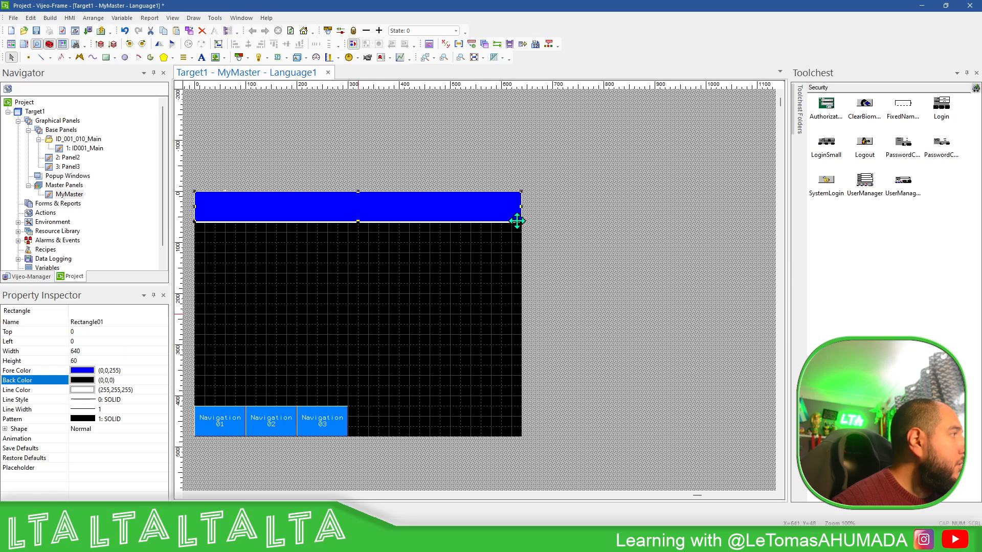
right_click(463, 203)
click(481, 210)
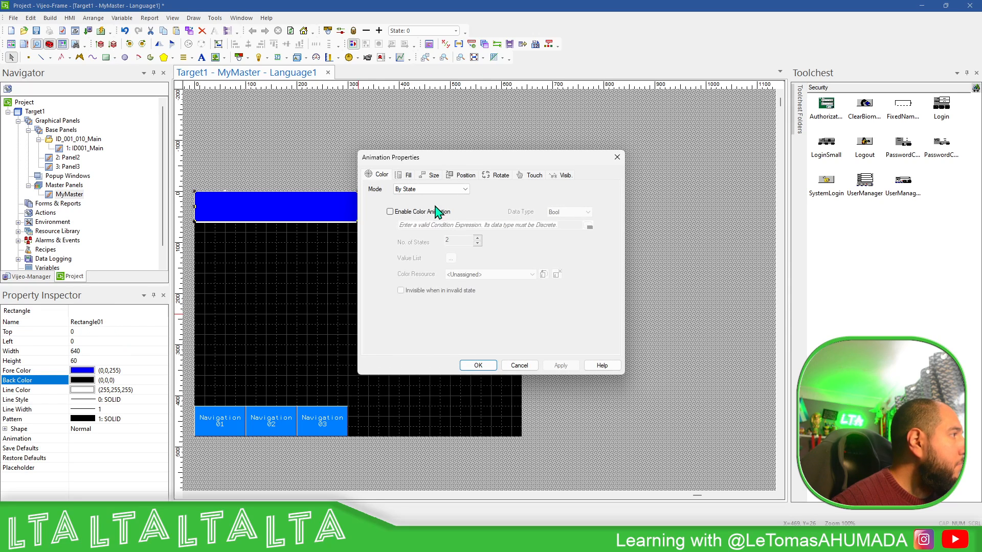
click(617, 158)
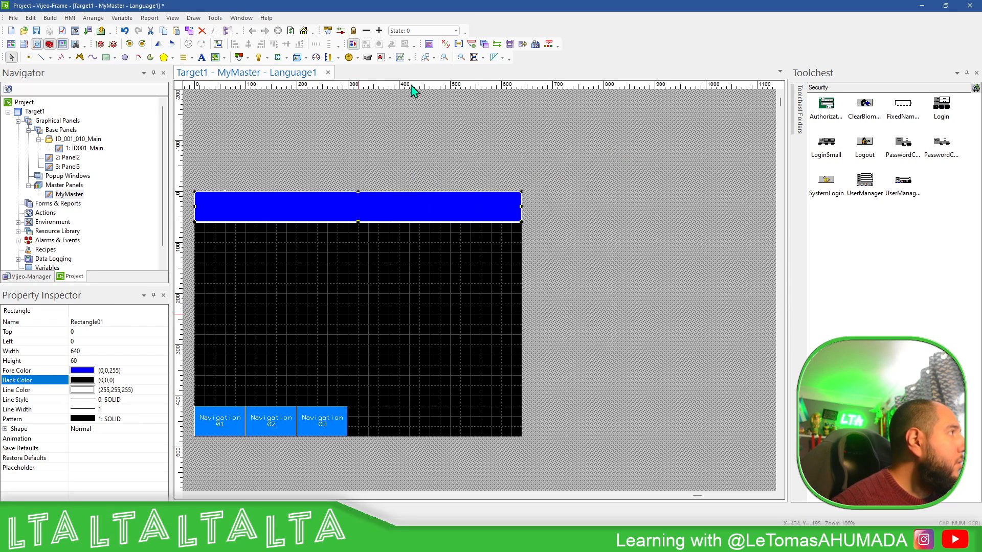
Send the header rectangle to the back, behind the logo, clock and date displays.
right_click(241, 189)
right_click(229, 198)
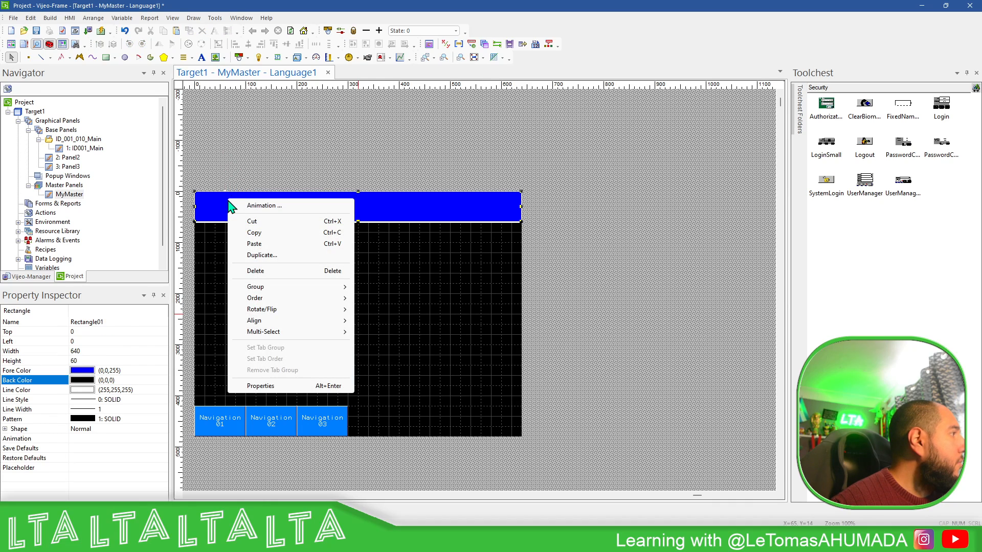
mouse_move(286, 298)
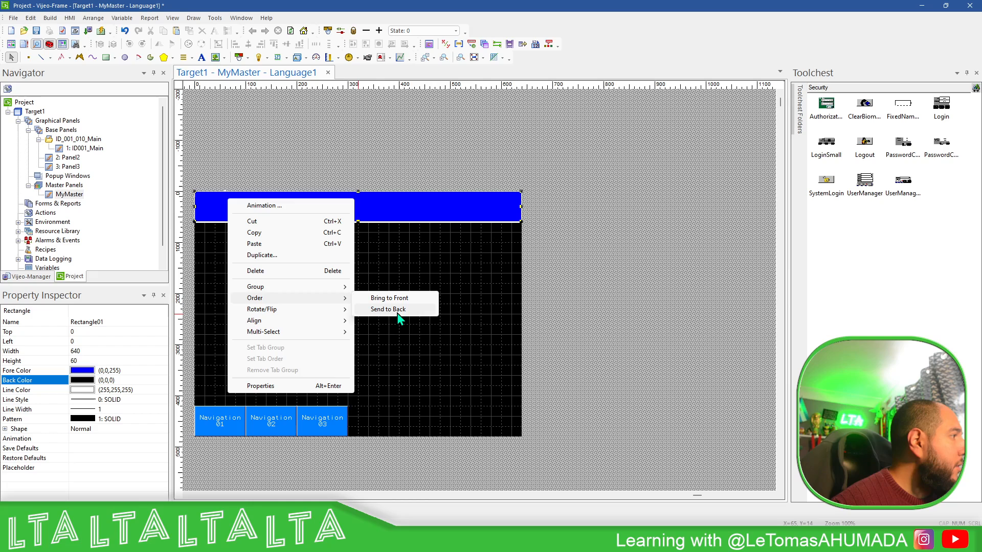
click(407, 312)
click(537, 171)
Set the header rectangle's fore color to green (0,198,50).
click(309, 214)
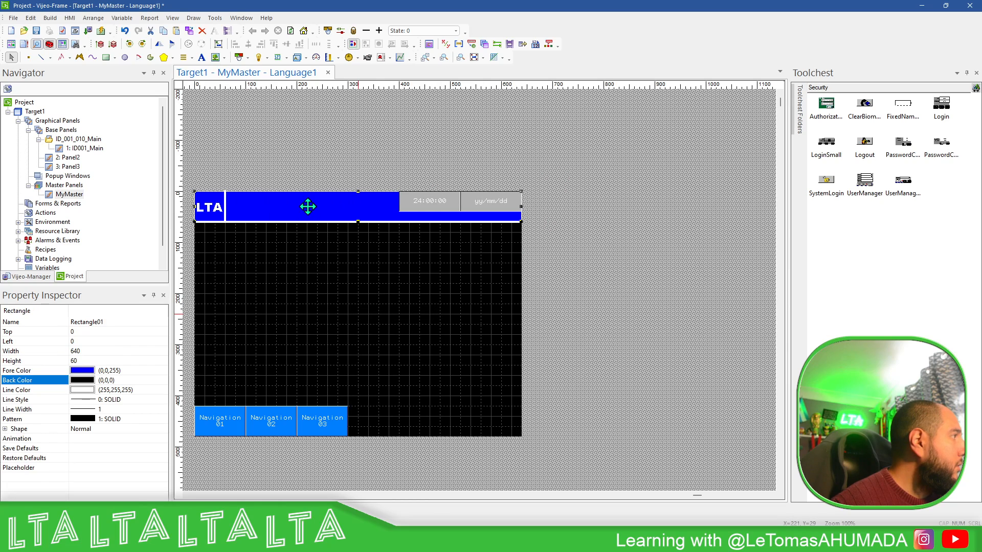
click(89, 371)
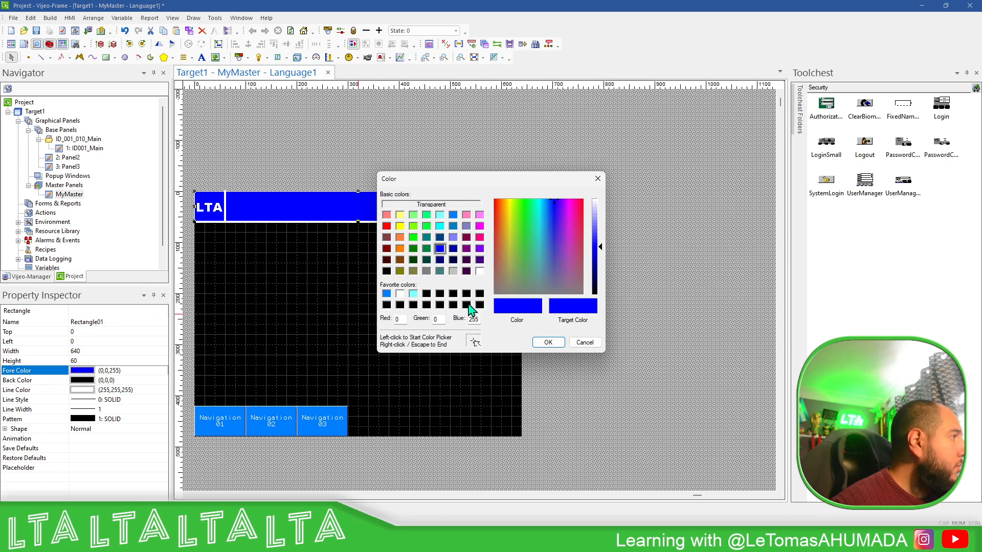
click(413, 215)
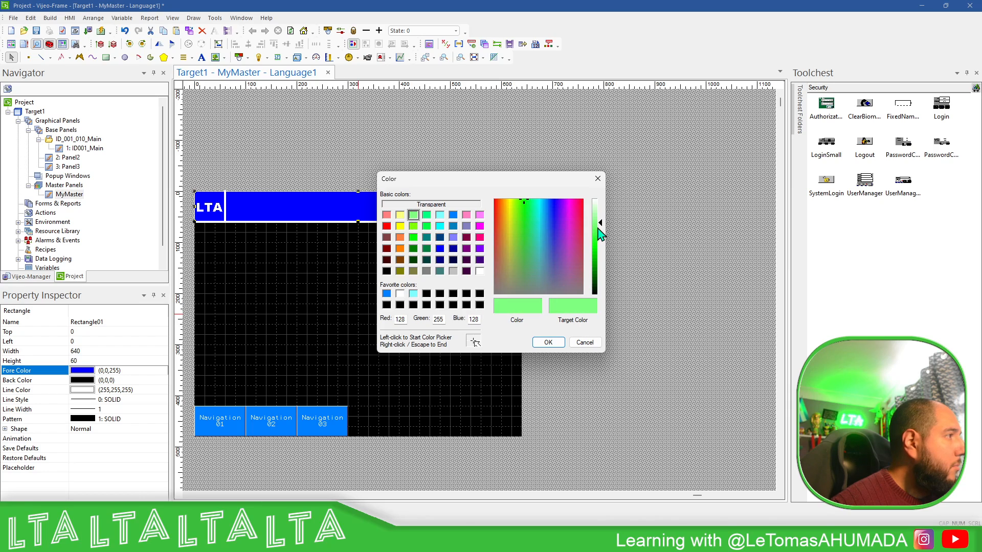
click(600, 234)
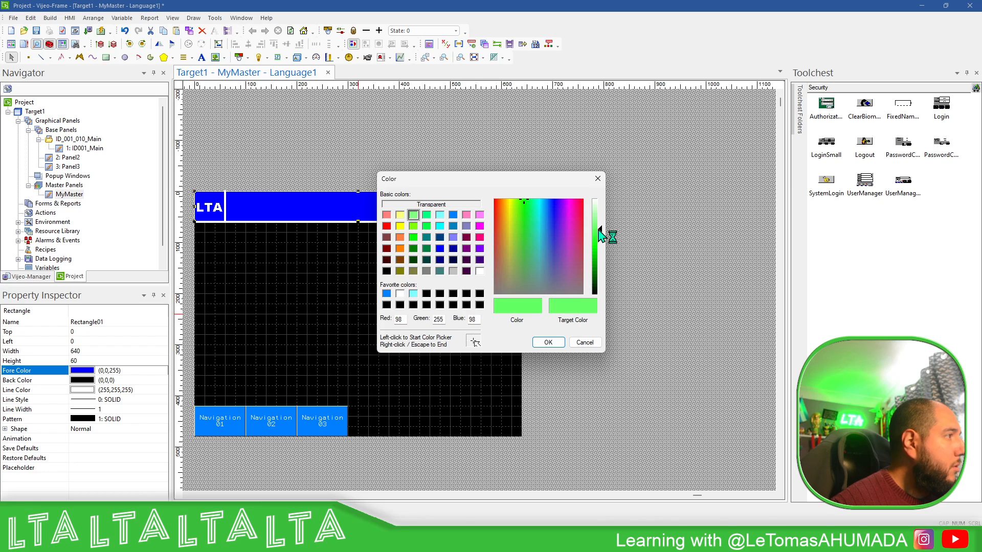
click(427, 237)
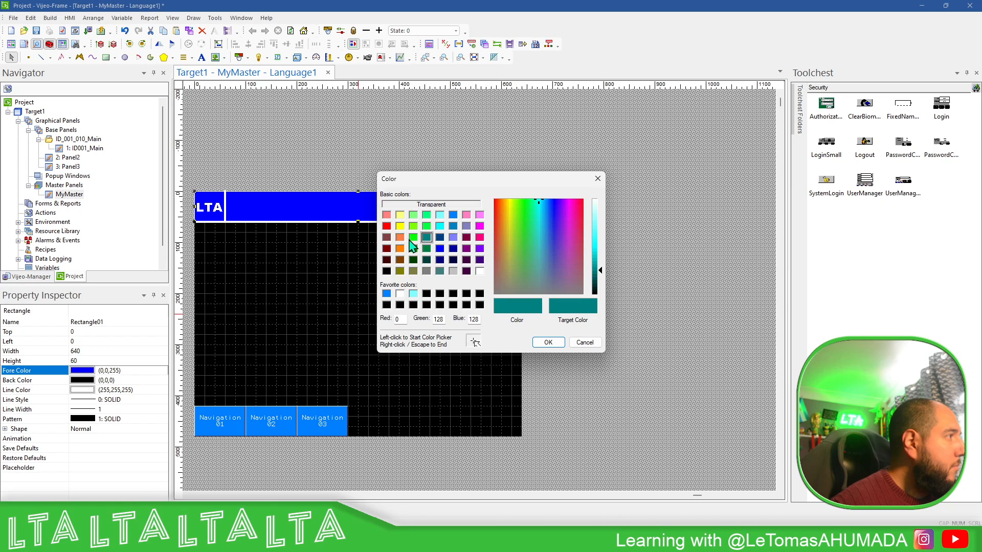
click(412, 238)
click(426, 226)
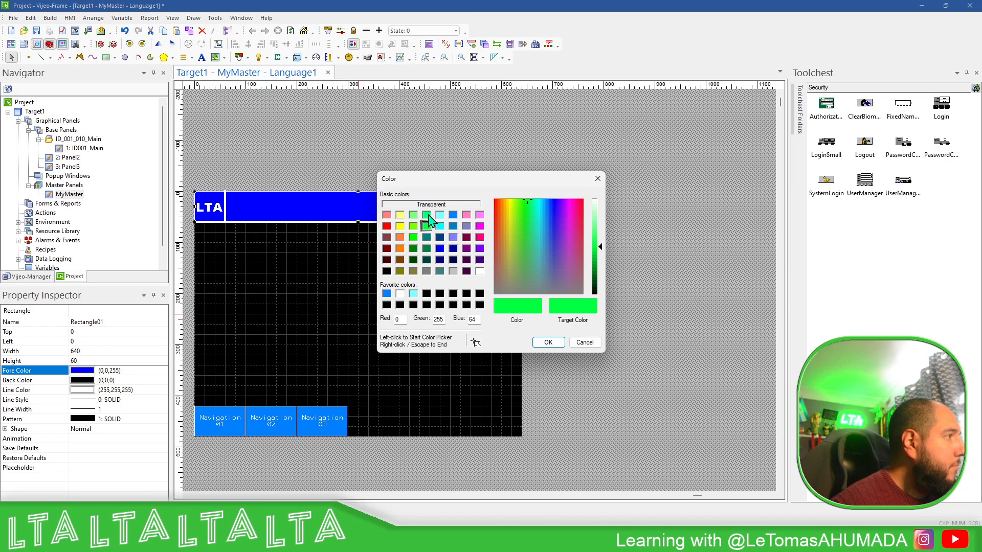
click(601, 260)
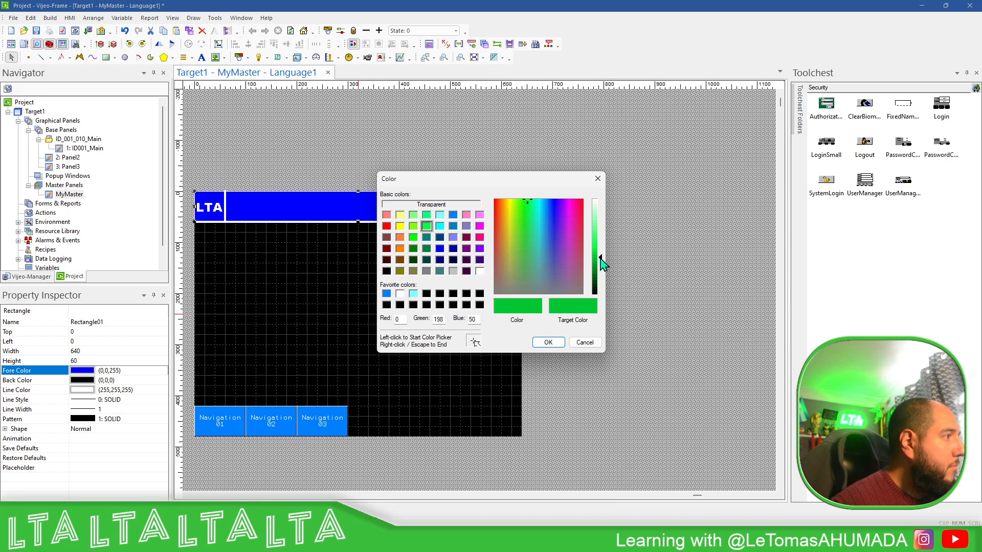
click(548, 342)
click(500, 161)
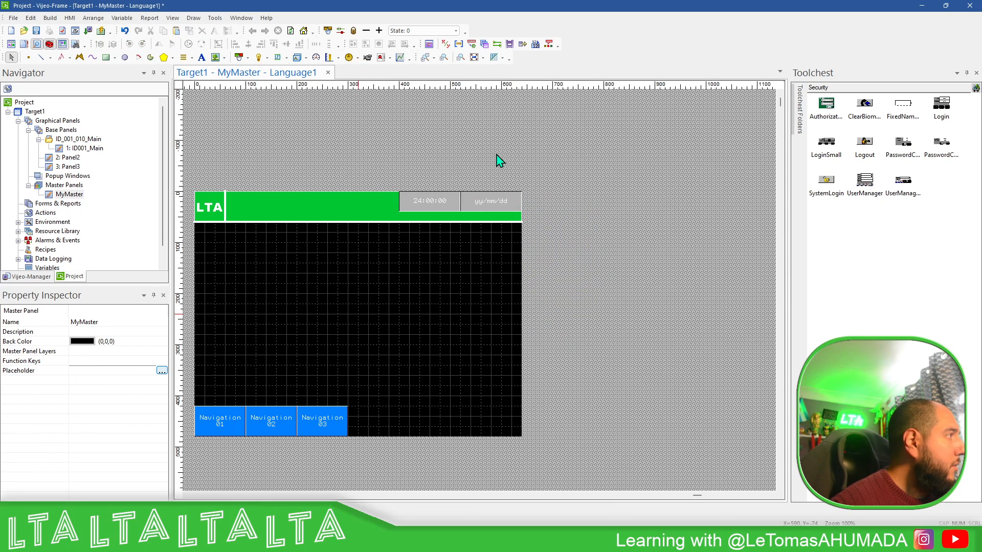
Check how the colored header background appears on the Panel3 and Panel2 base panels.
double_click(68, 157)
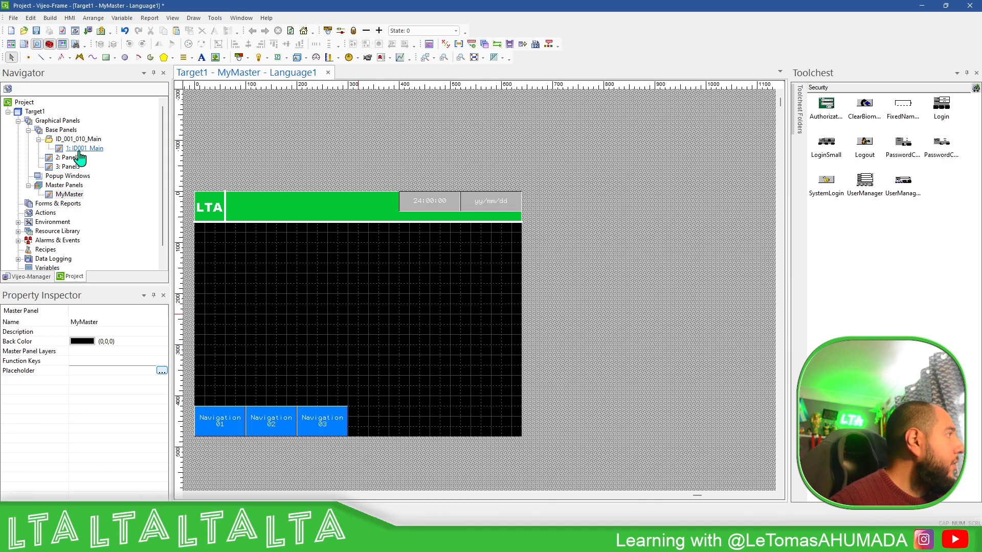
double_click(71, 166)
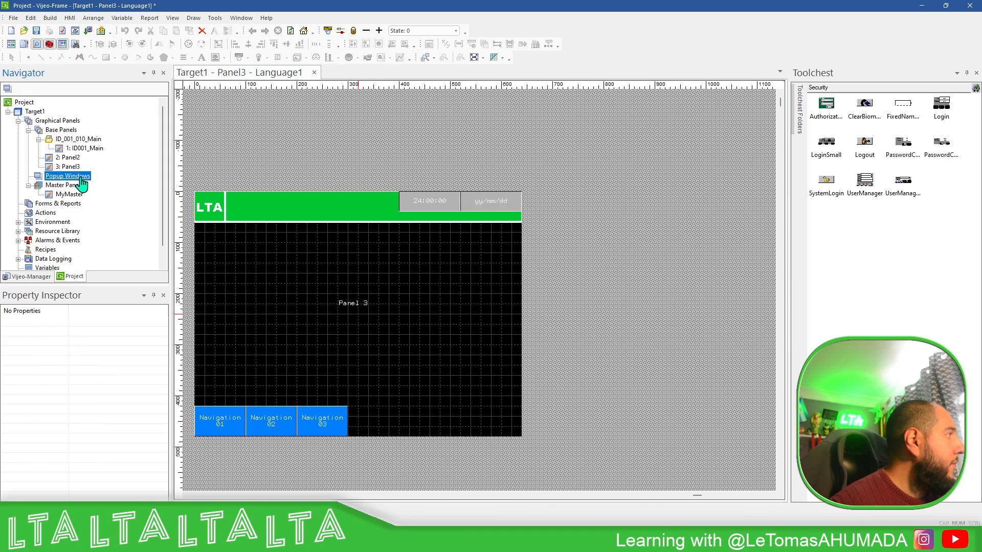
double_click(72, 158)
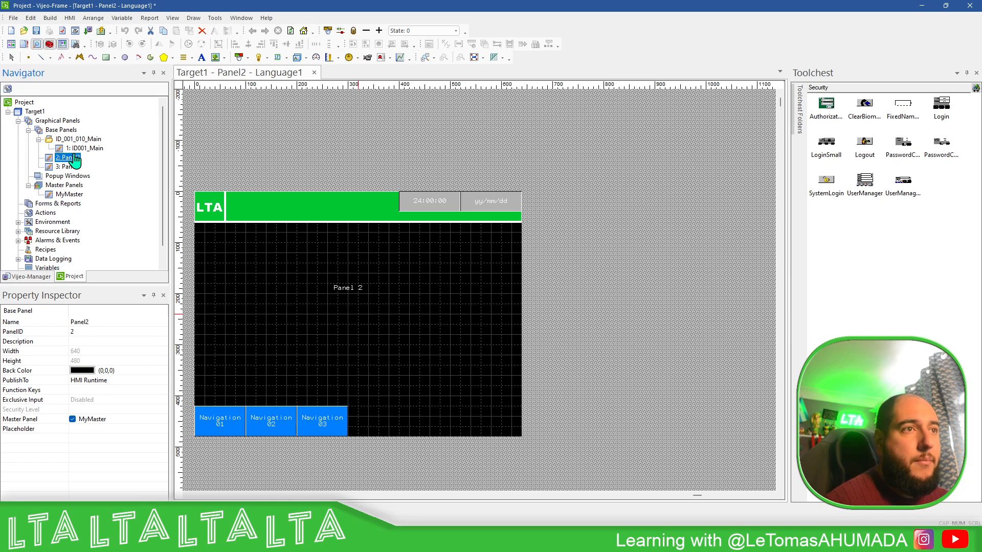